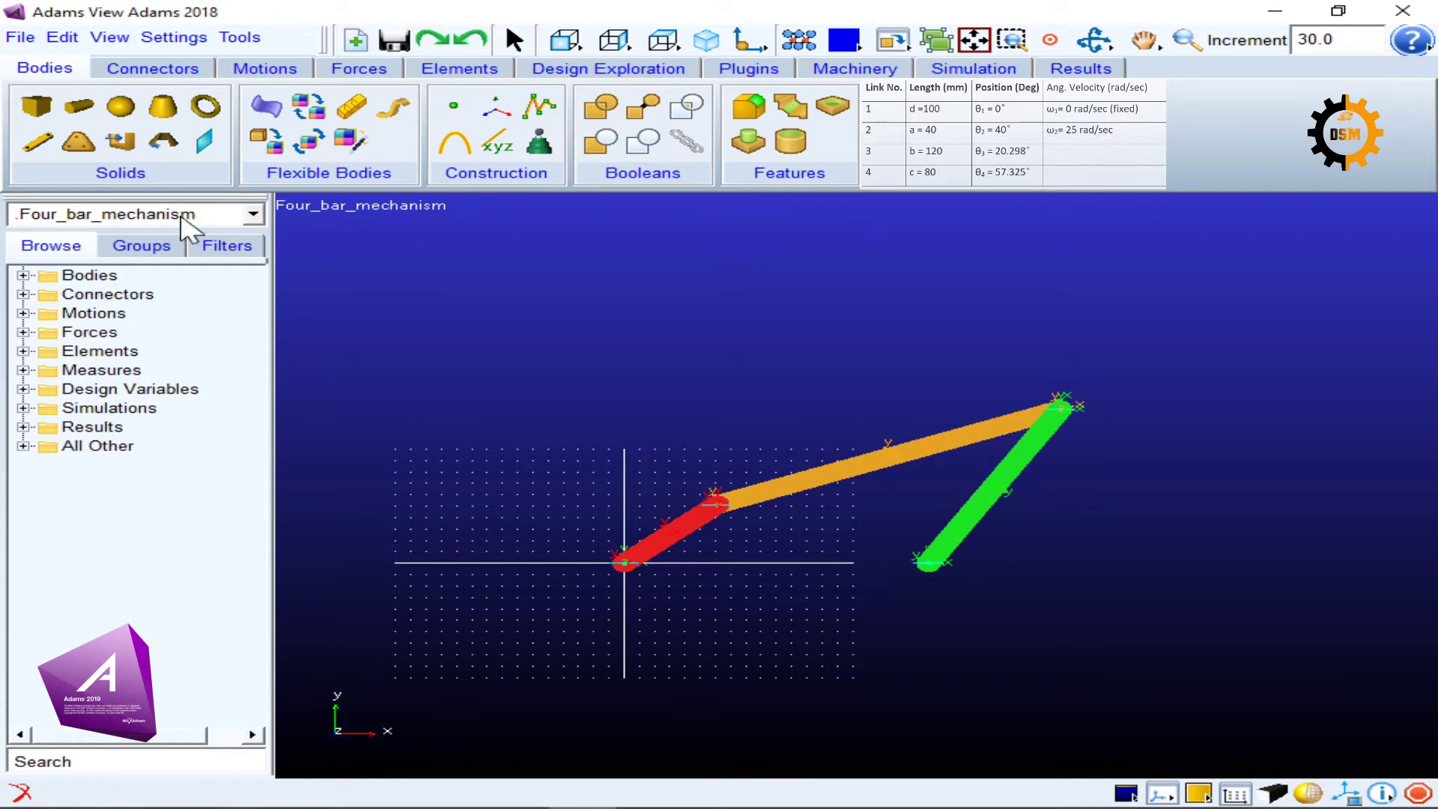
Add a rotational joint motion of 25.0 rad/s on JOINT_4 to drive the crank
{"action": "left_click", "coordinate": [286, 72]}
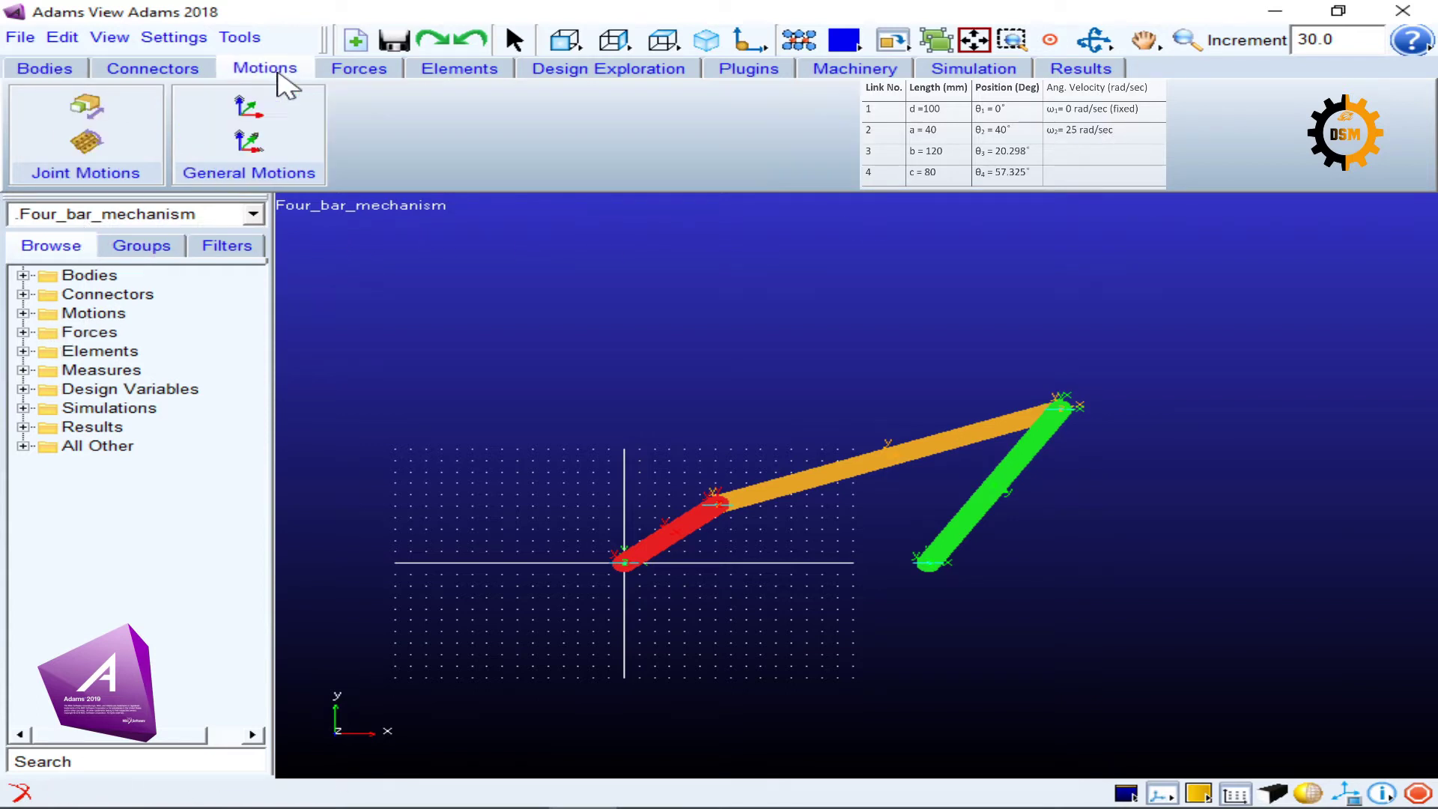
{"action": "left_click", "coordinate": [88, 143]}
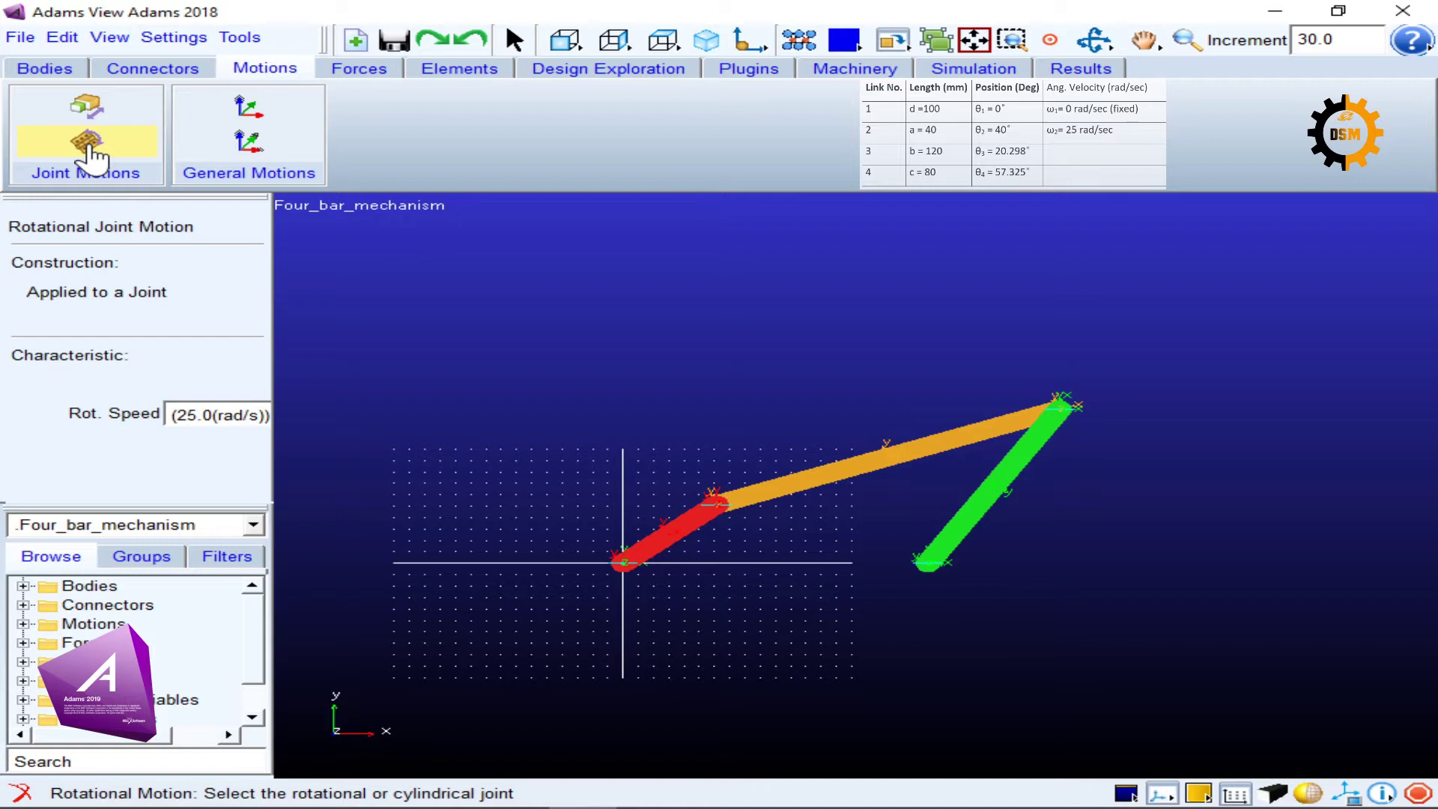
{"action": "left_click_drag", "start_coordinate": [175, 414], "coordinate": [260, 415]}
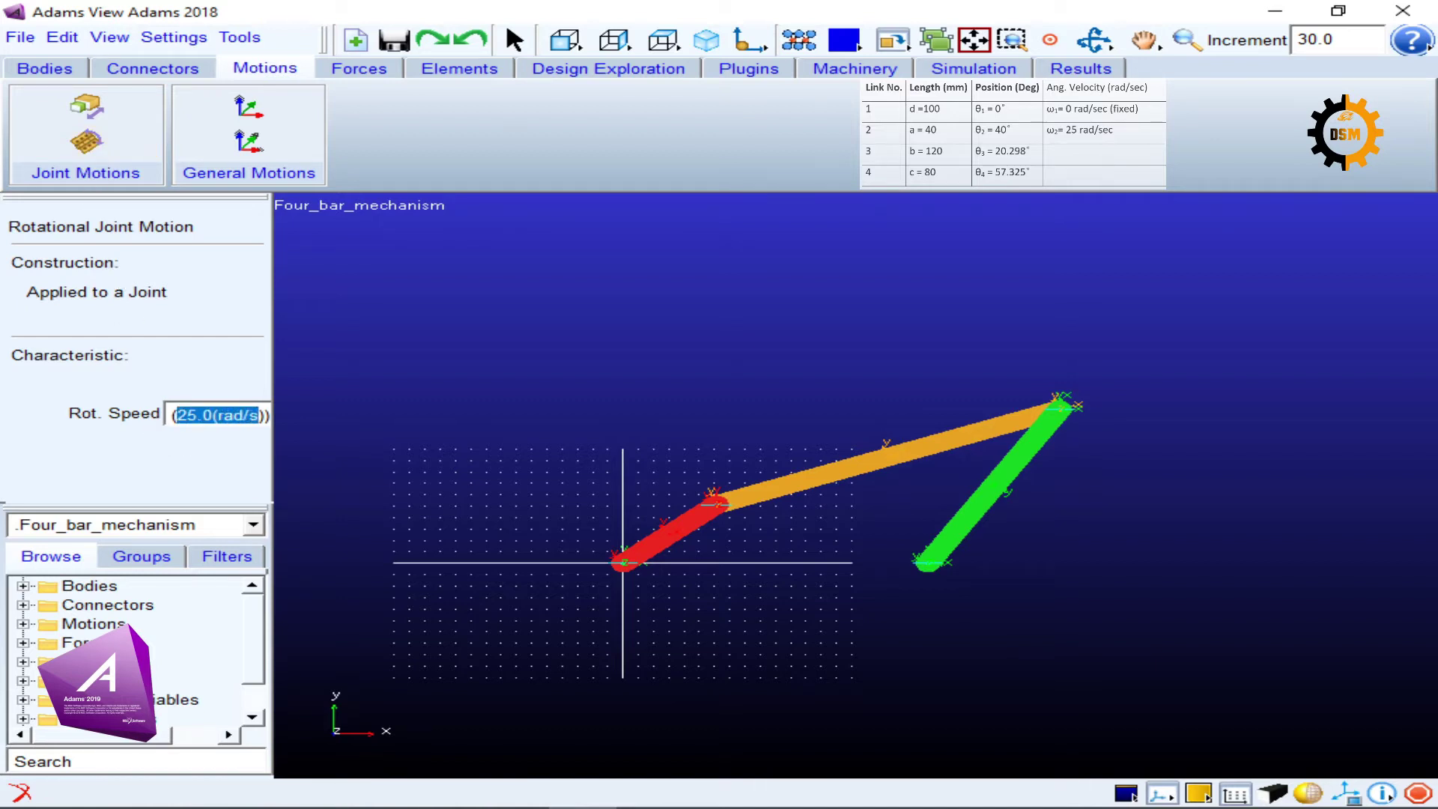
{"action": "left_click", "coordinate": [24, 623]}
{"action": "left_click", "coordinate": [23, 625]}
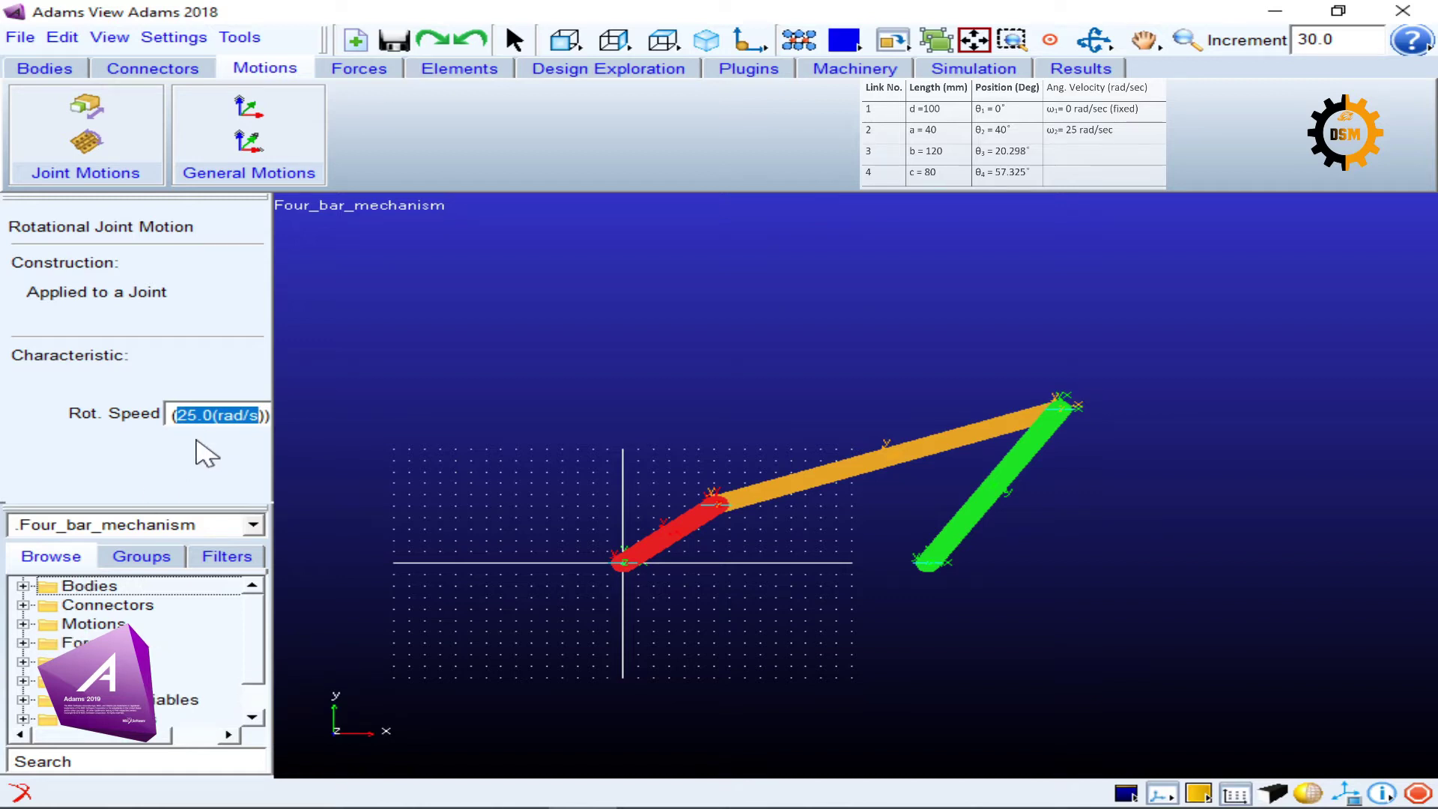
{"action": "left_click", "coordinate": [214, 415]}
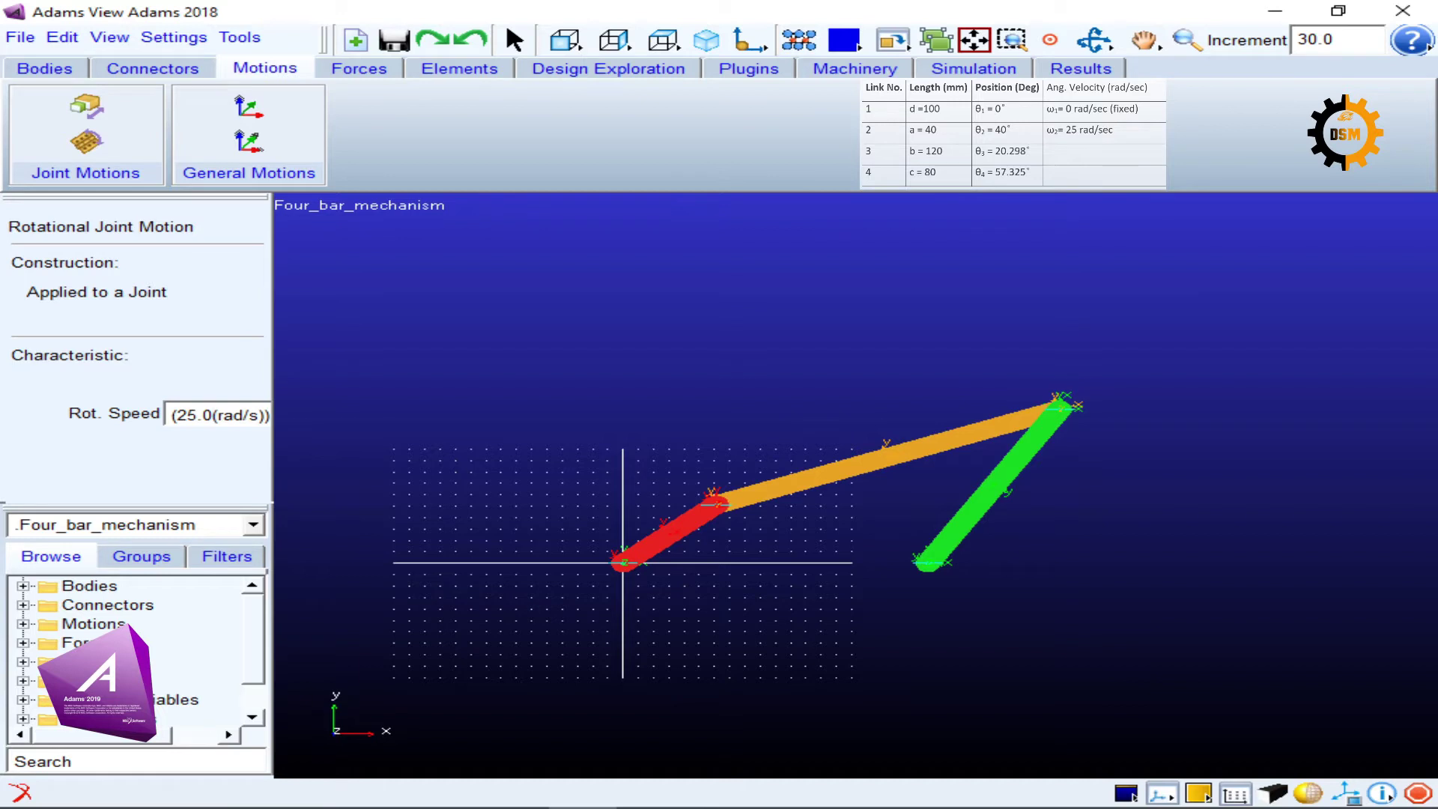
{"action": "left_click_drag", "start_coordinate": [216, 415], "coordinate": [258, 417]}
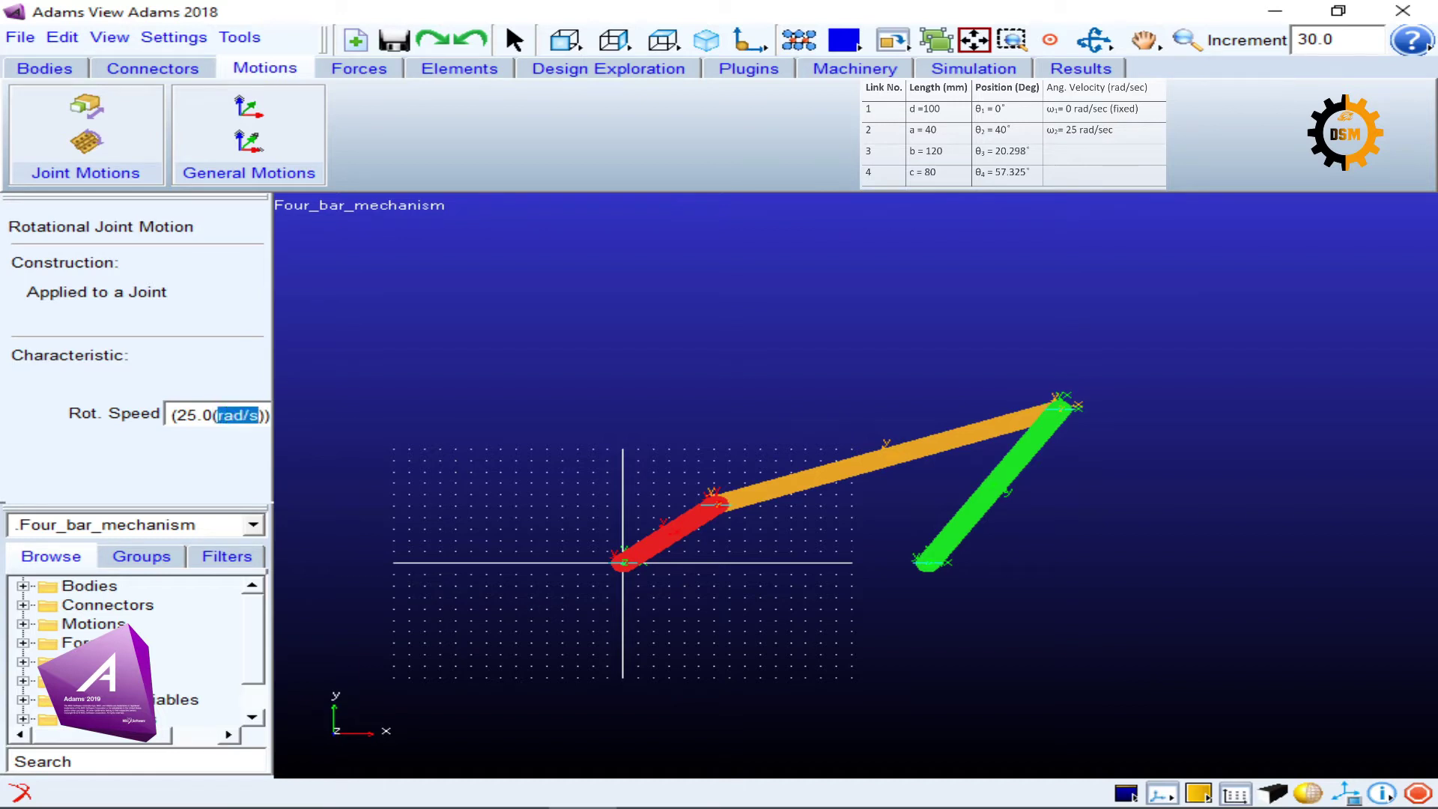
{"action": "left_click", "coordinate": [624, 572]}
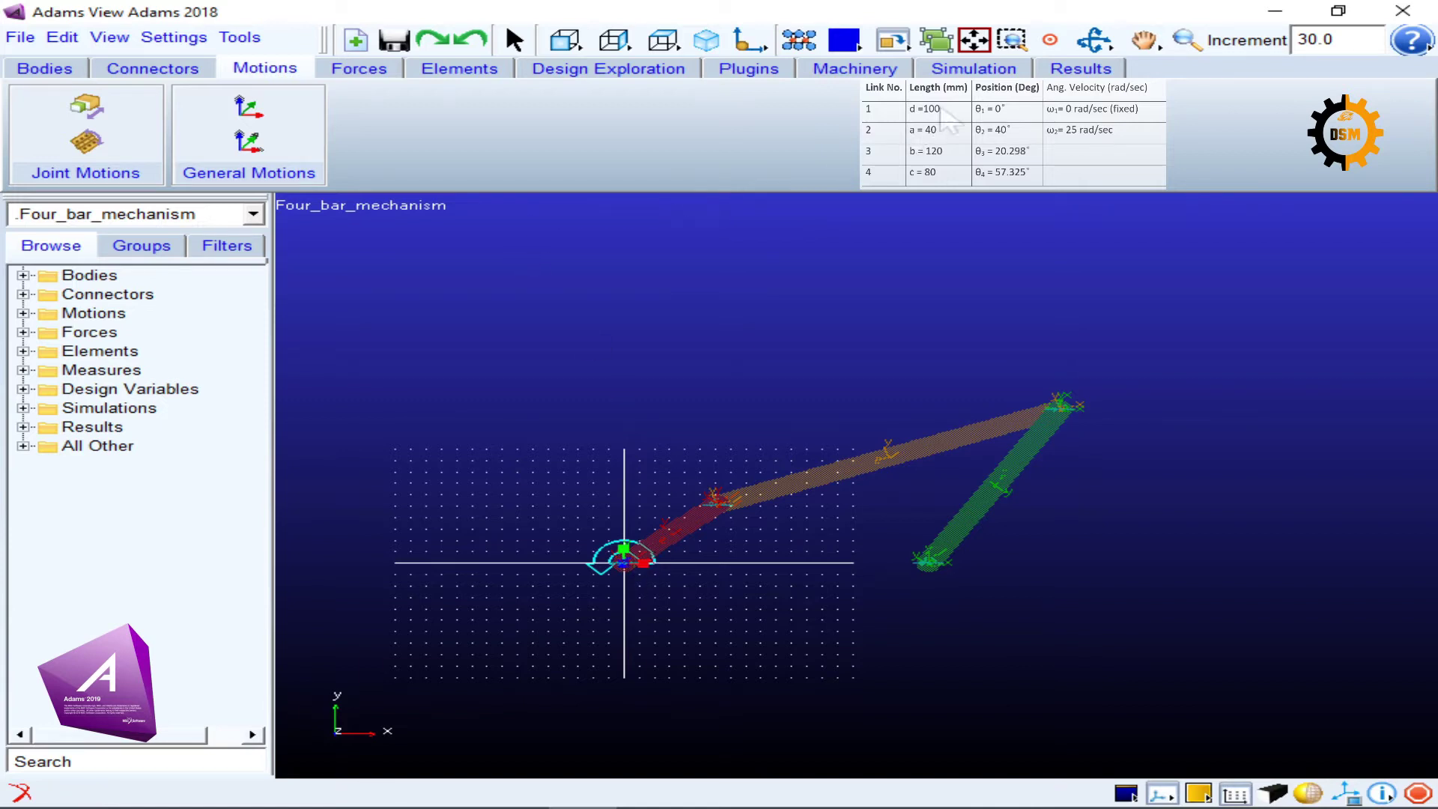
Open Simulation Control and set the kinematic run's end time to 2 and adjust the step size
{"action": "left_click", "coordinate": [967, 70]}
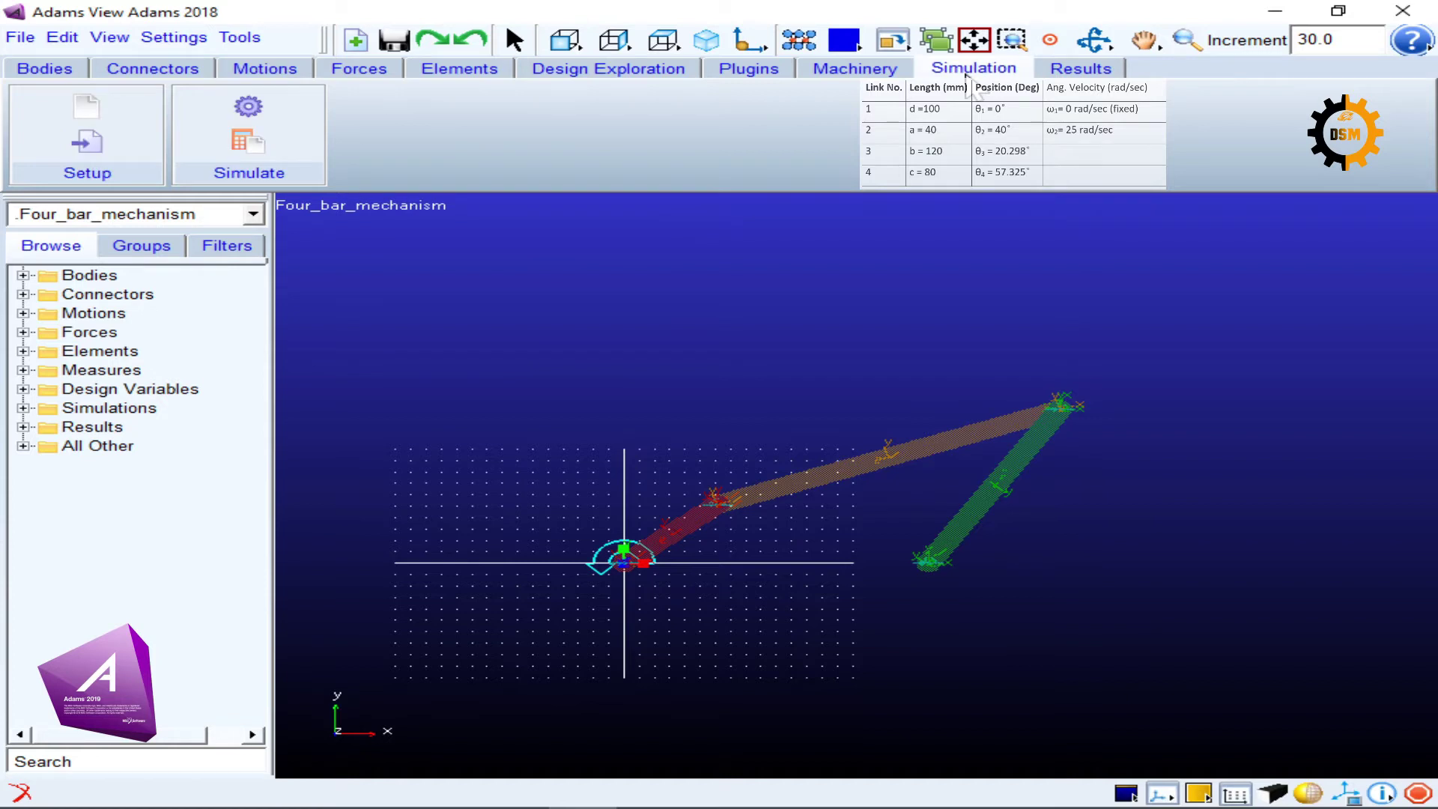
{"action": "left_click", "coordinate": [289, 128]}
{"action": "left_click_drag", "start_coordinate": [767, 23], "coordinate": [435, 227]}
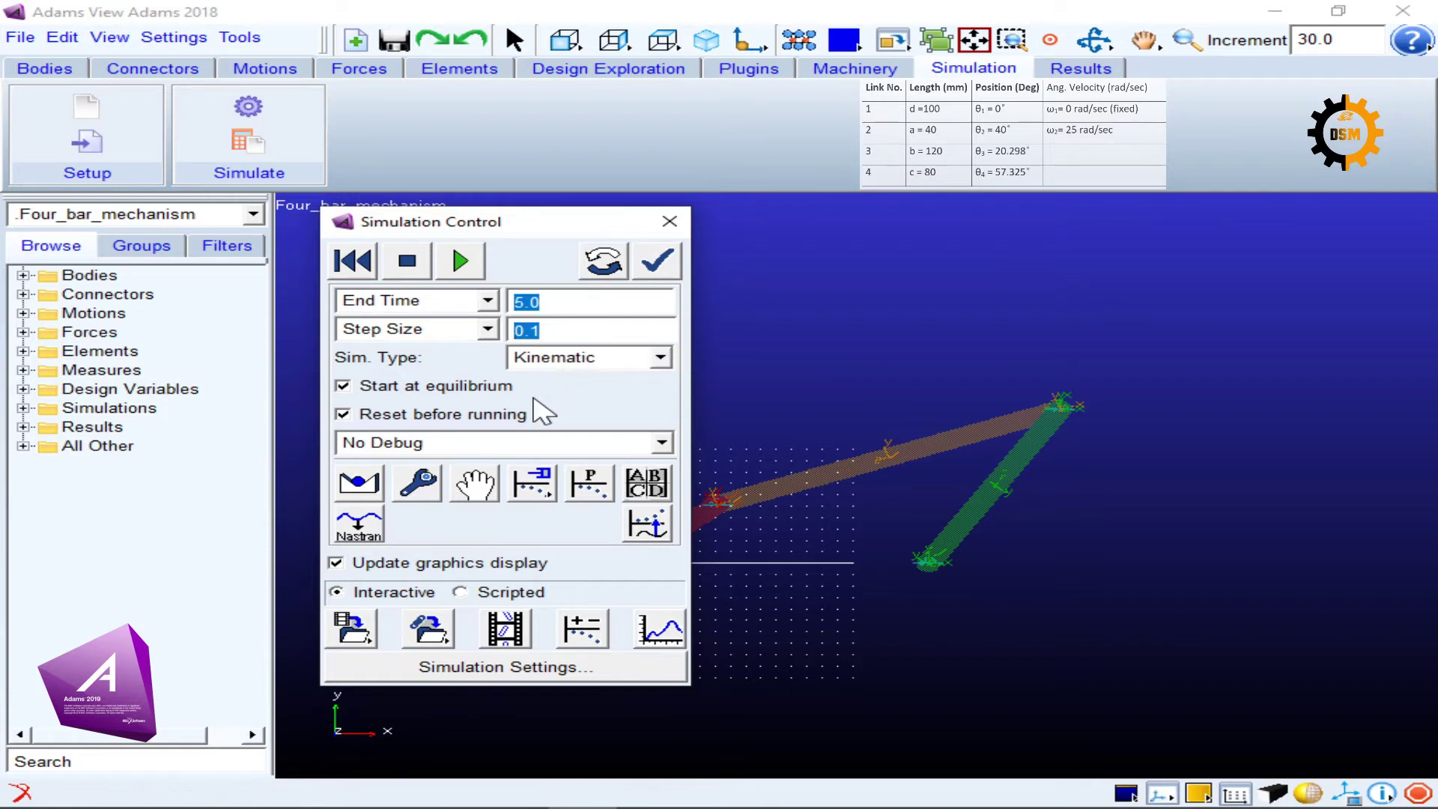
{"action": "left_click", "coordinate": [539, 330]}
{"action": "left_click", "coordinate": [529, 330]}
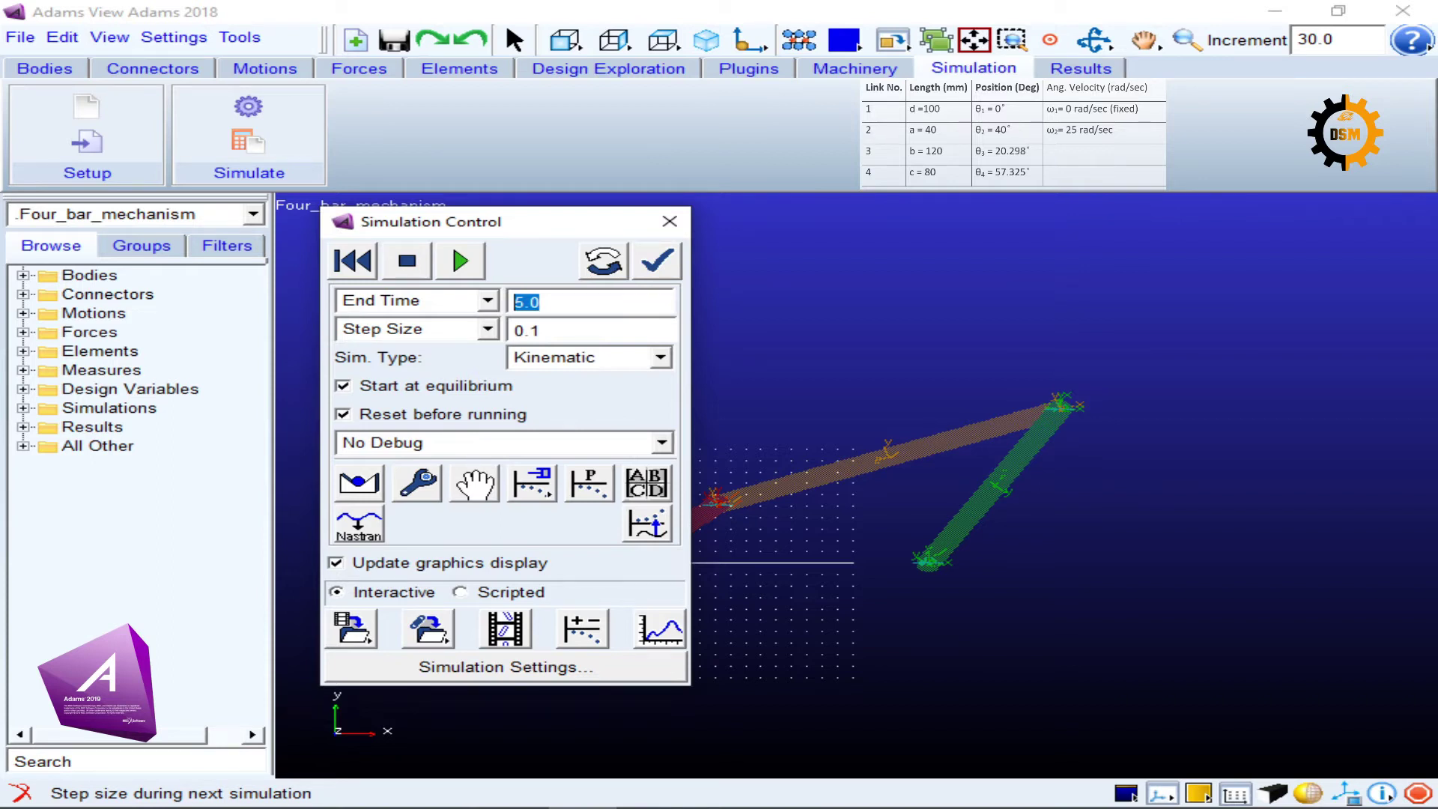
{"action": "type", "text": "2"}
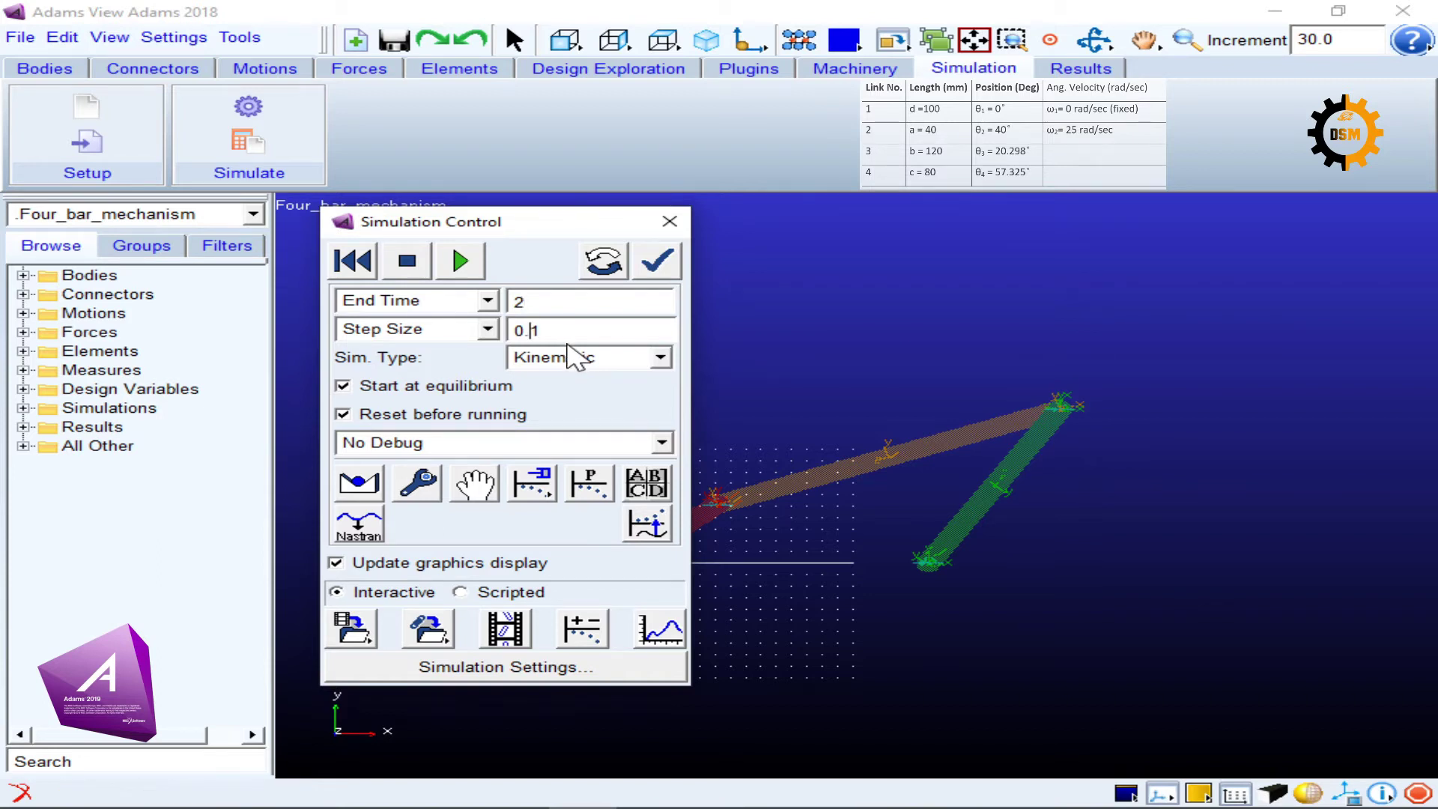
{"action": "type", "text": "0"}
Verify the four-bar model, close the verification report, and start the 2-second simulation
{"action": "left_click", "coordinate": [657, 261]}
{"action": "left_click_drag", "start_coordinate": [840, 75], "coordinate": [657, 33]}
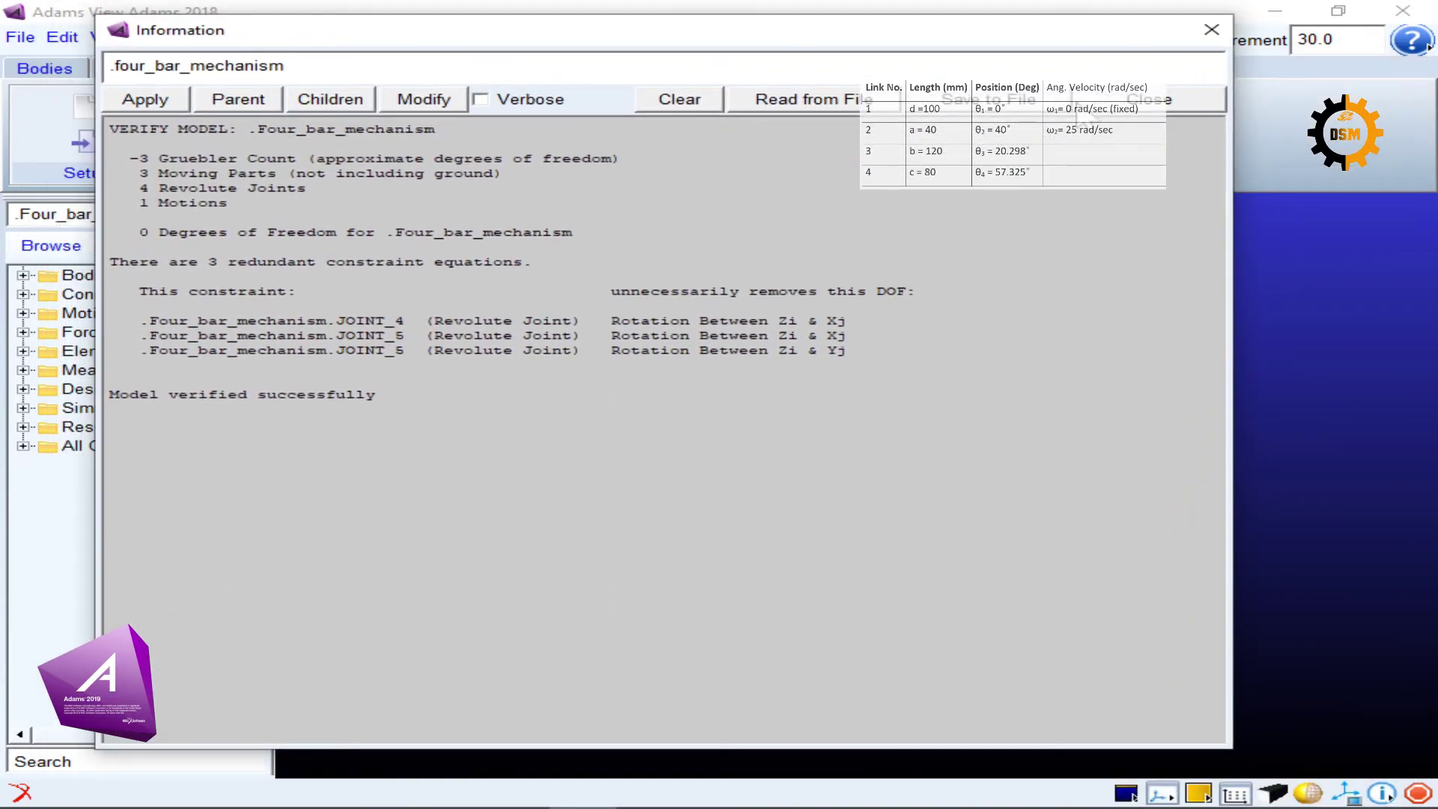
{"action": "left_click", "coordinate": [1146, 103]}
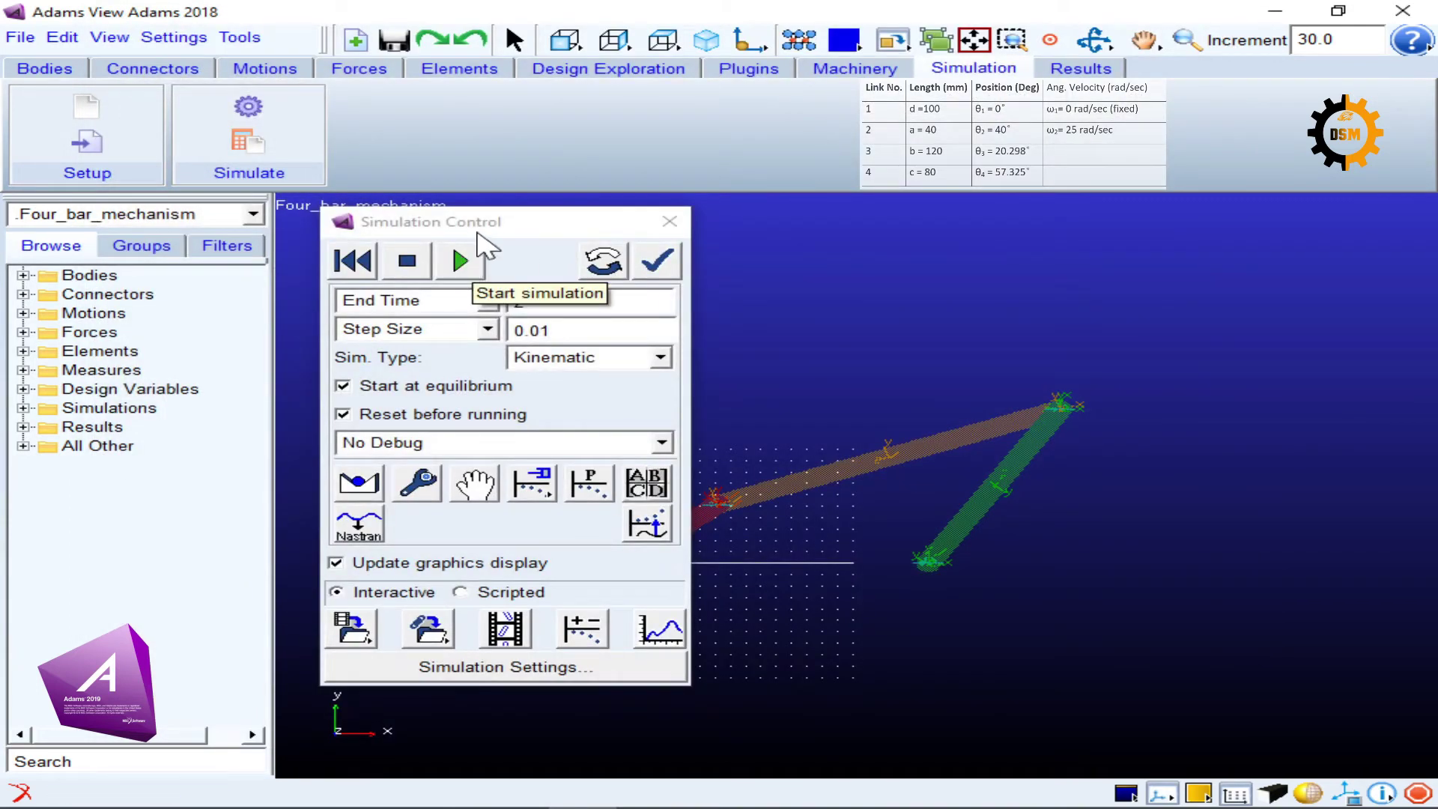
{"action": "left_click_drag", "start_coordinate": [491, 231], "coordinate": [451, 233]}
{"action": "left_click", "coordinate": [414, 263]}
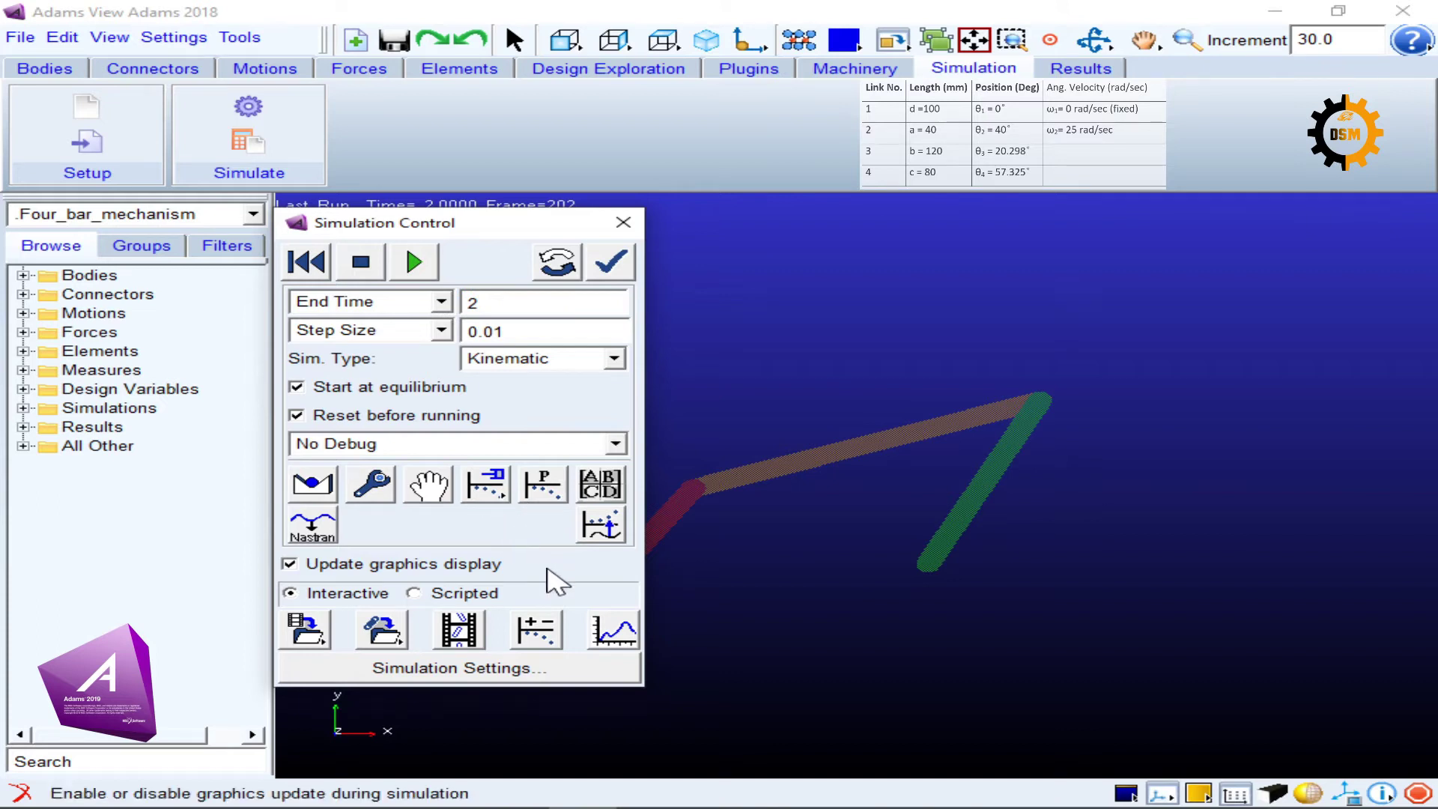
Open the results in PostProcessor with the 2 Views side-by-side page layout
{"action": "left_click", "coordinate": [616, 636]}
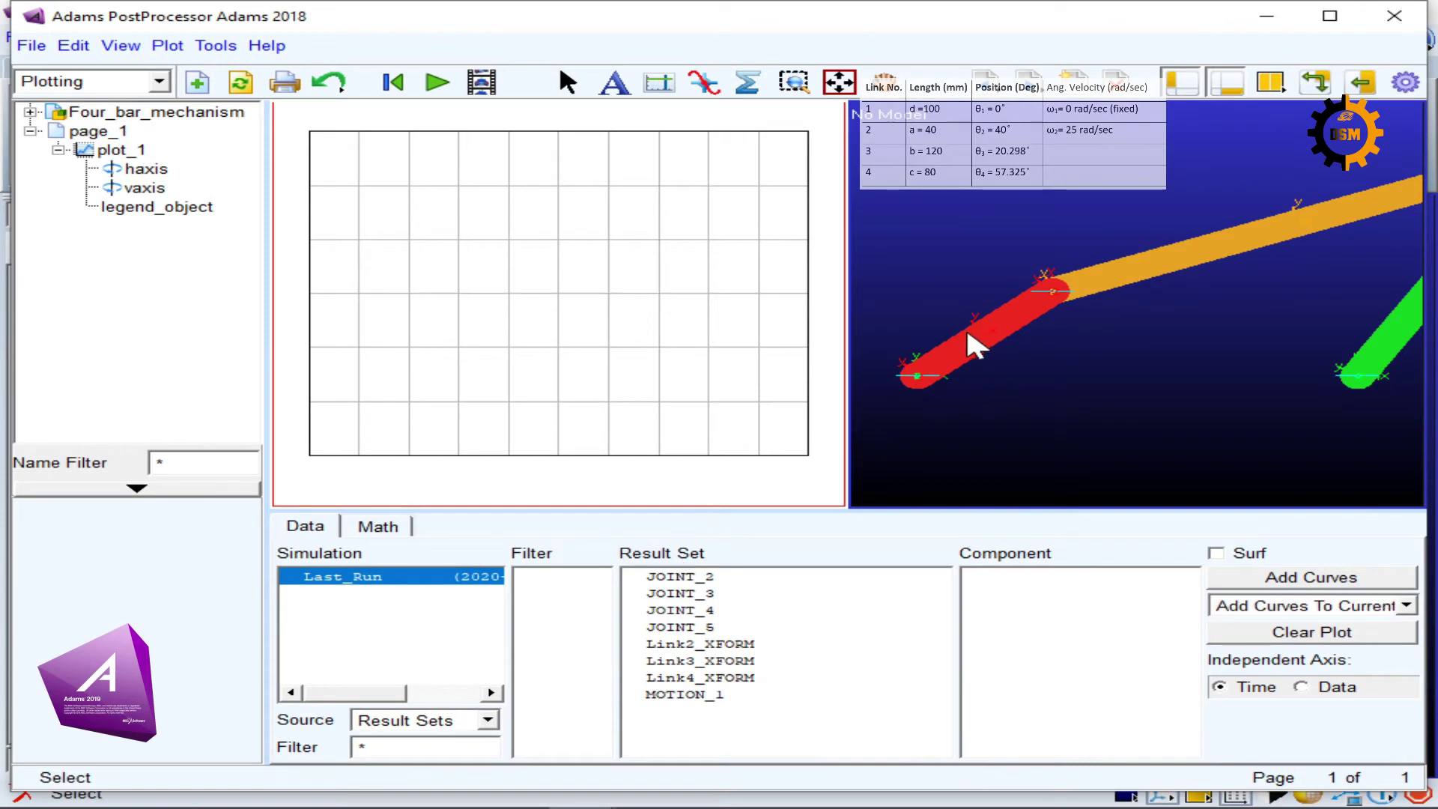
{"action": "left_click", "coordinate": [1278, 93]}
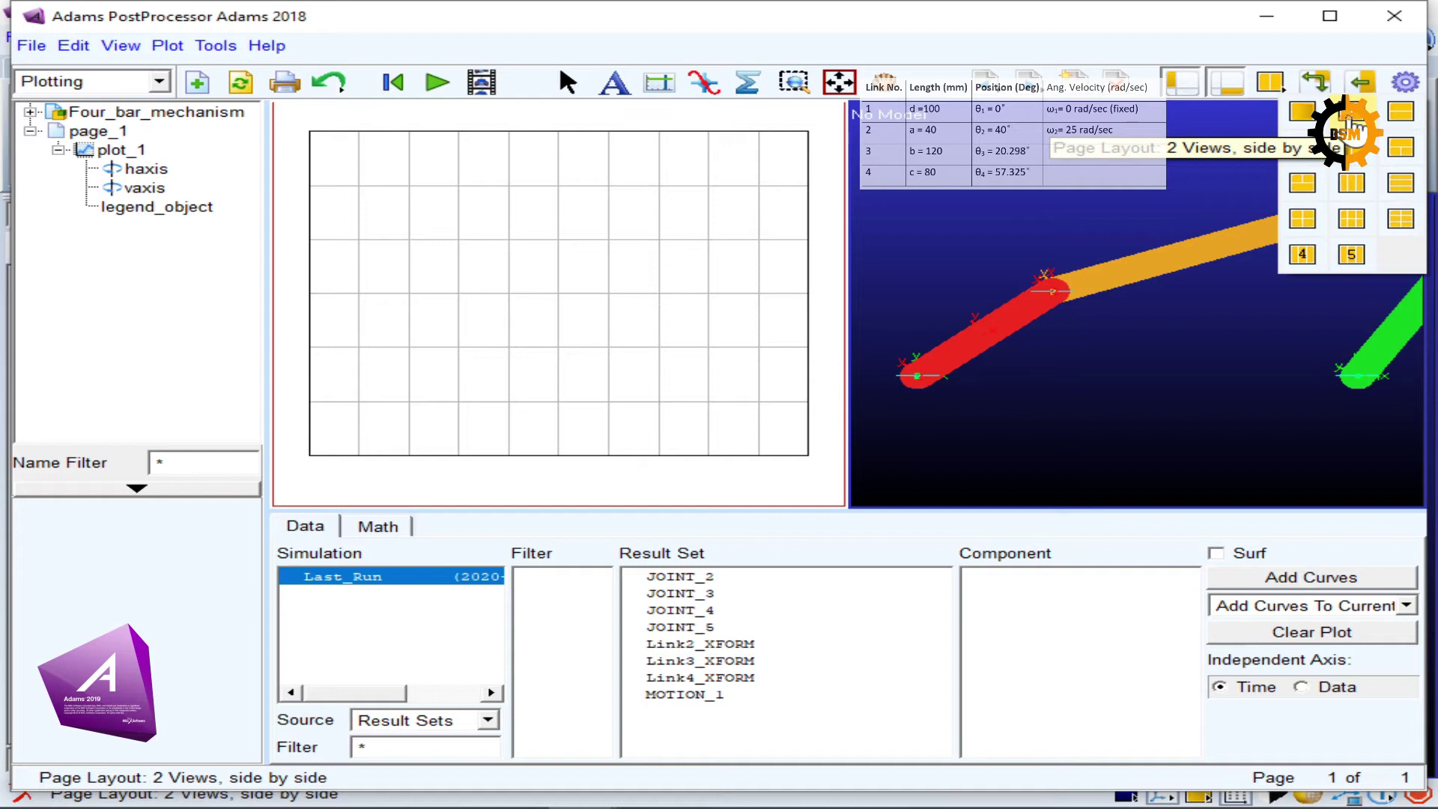
{"action": "left_click", "coordinate": [1353, 120]}
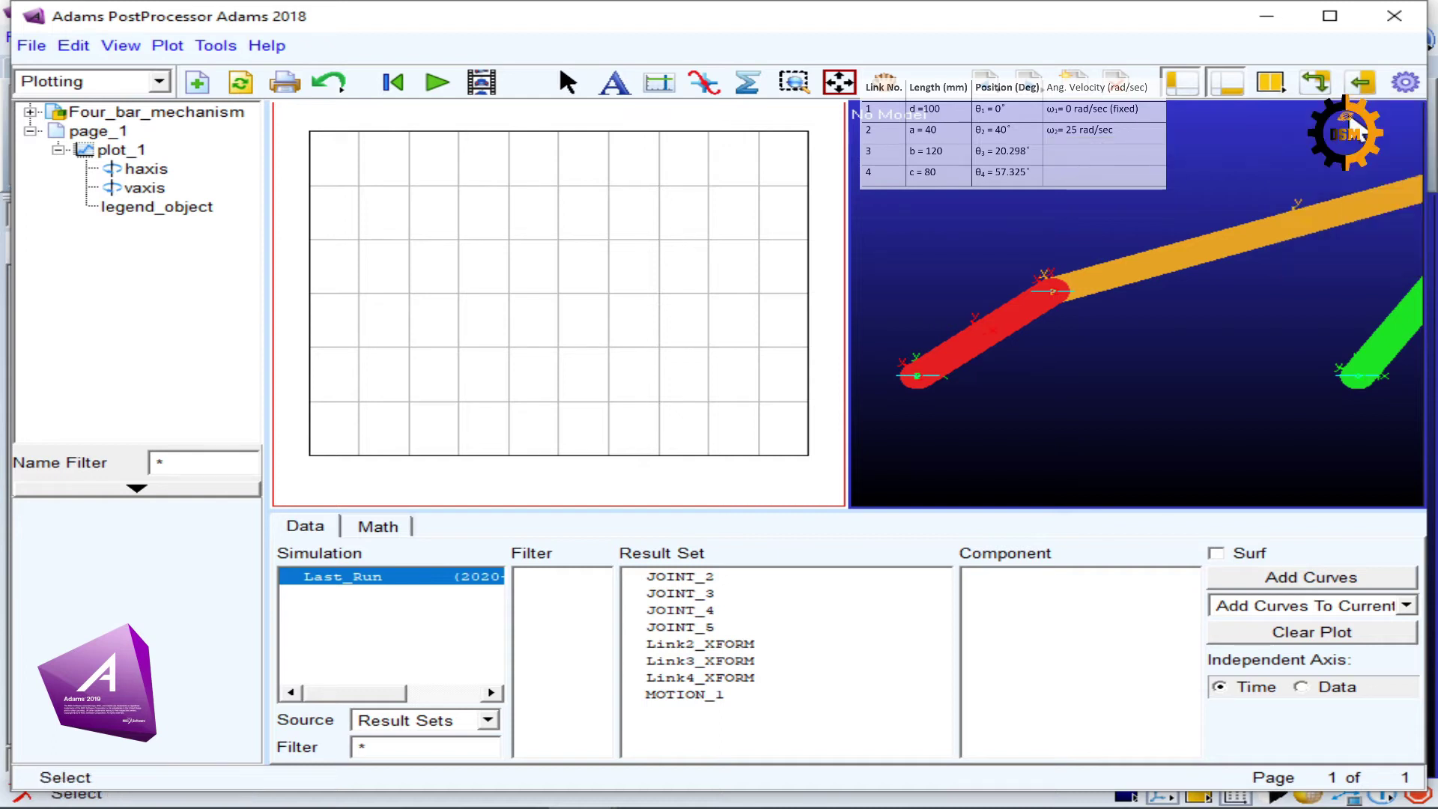
Load the mechanism animation into the right view and make the left plot view active
{"action": "left_click", "coordinate": [1020, 240]}
{"action": "right_click", "coordinate": [1020, 238]}
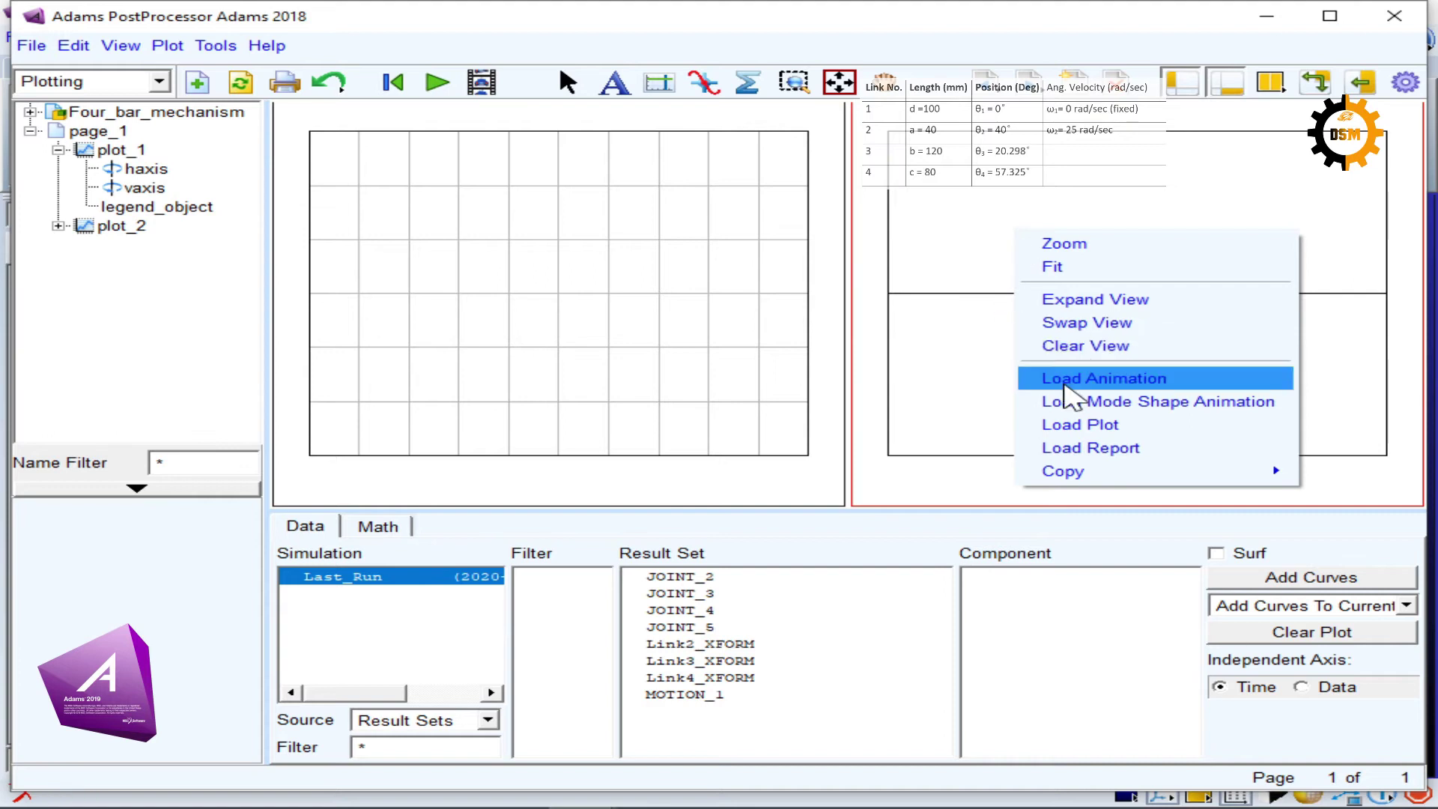
{"action": "left_click", "coordinate": [1104, 378]}
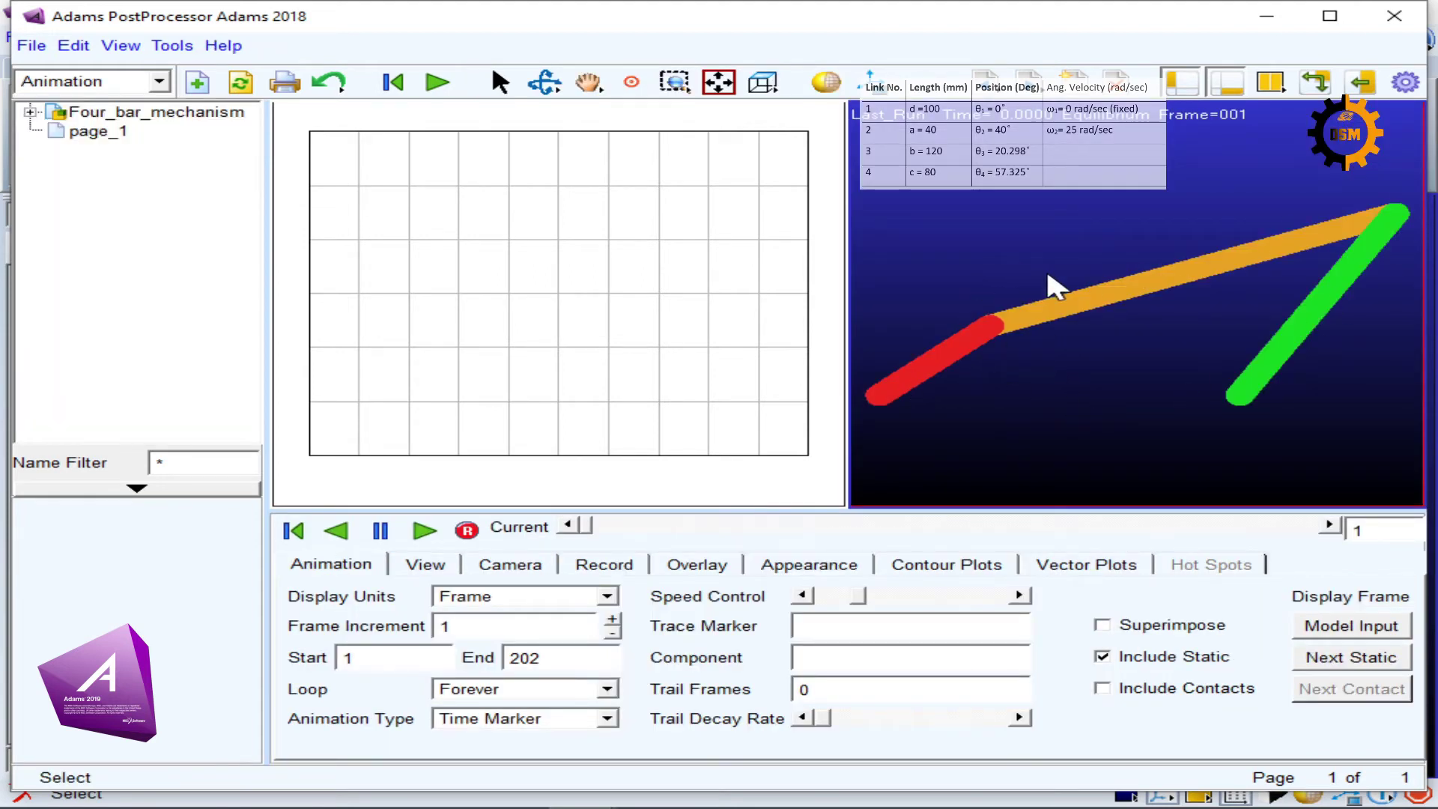
{"action": "left_click", "coordinate": [576, 332]}
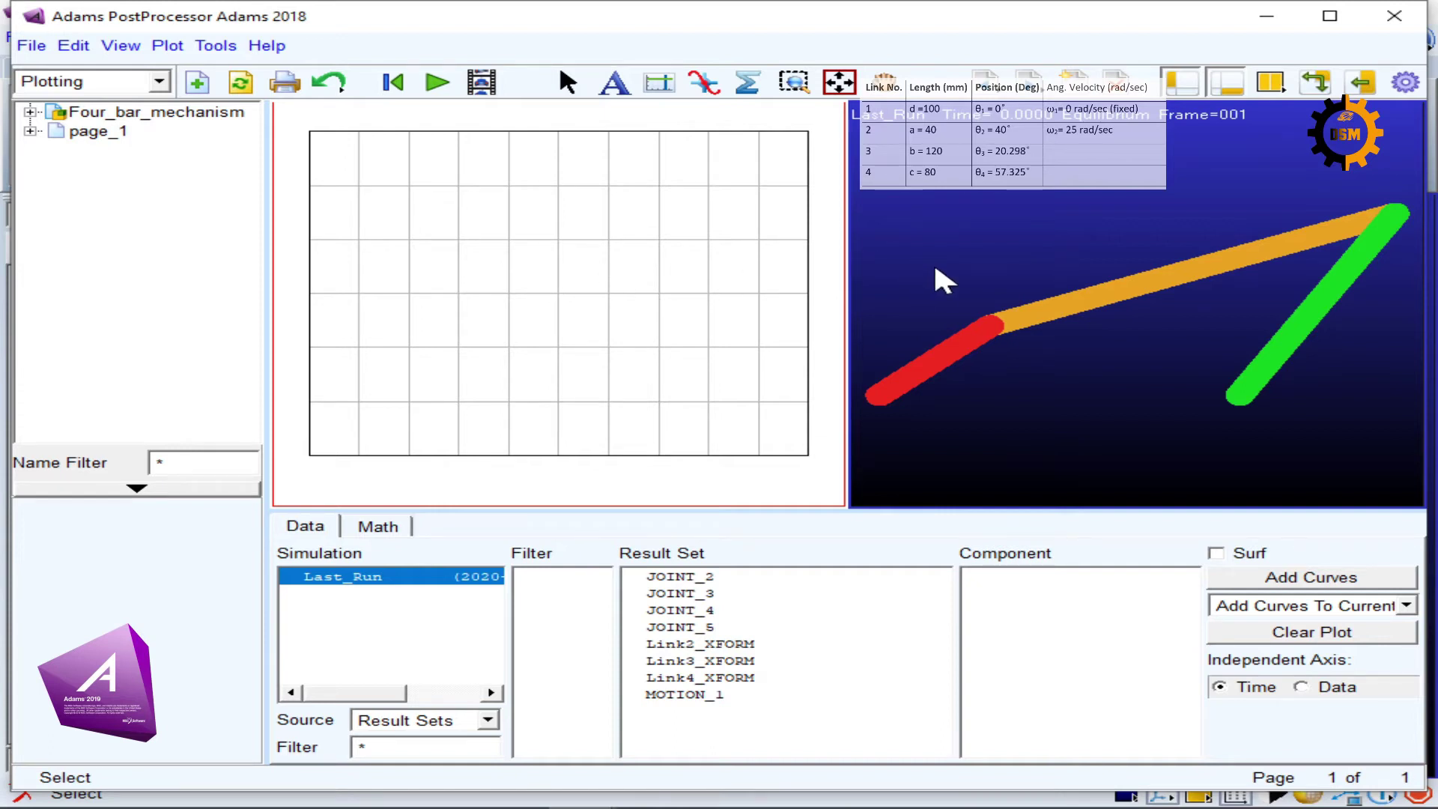
{"action": "left_click", "coordinate": [1027, 247]}
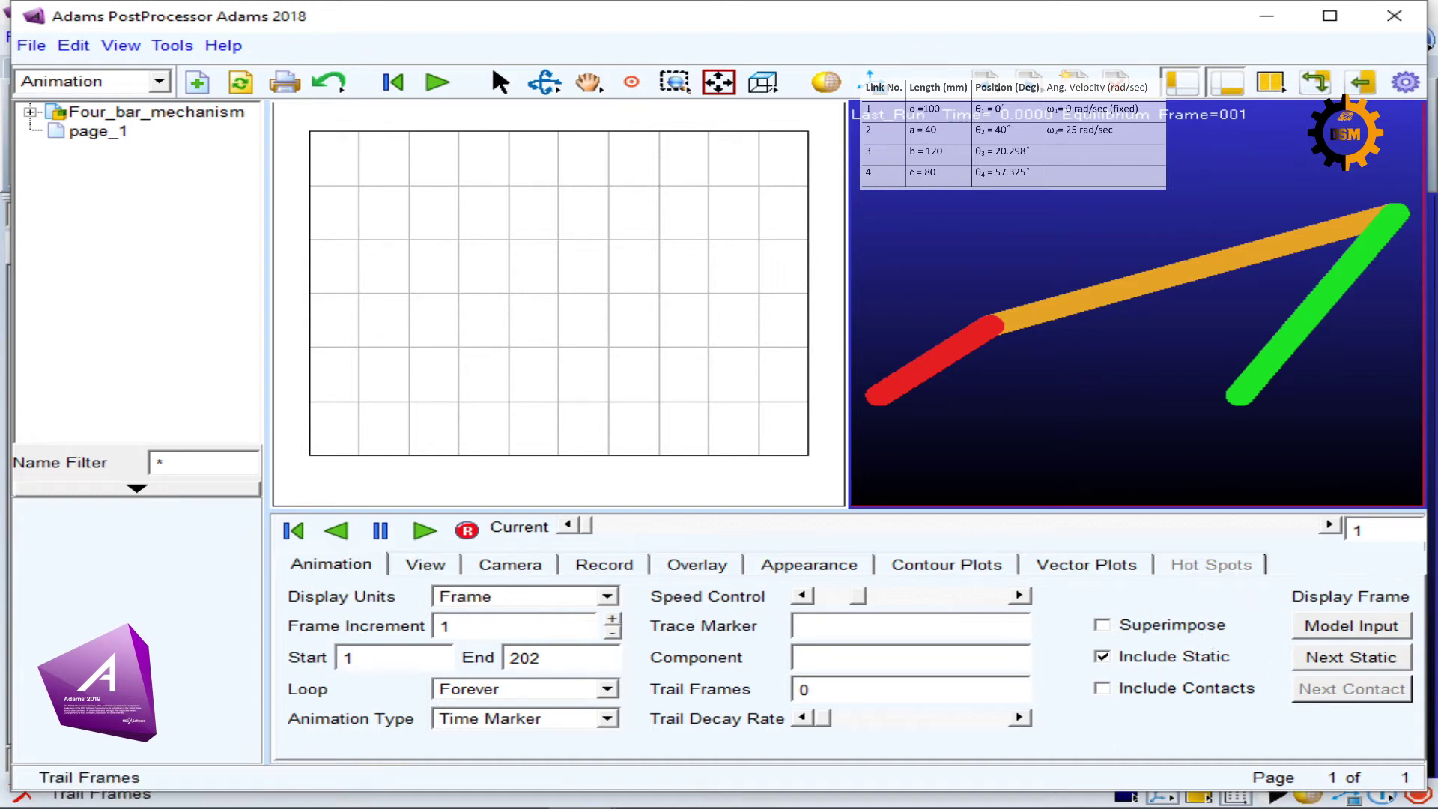
{"action": "left_click", "coordinate": [532, 309]}
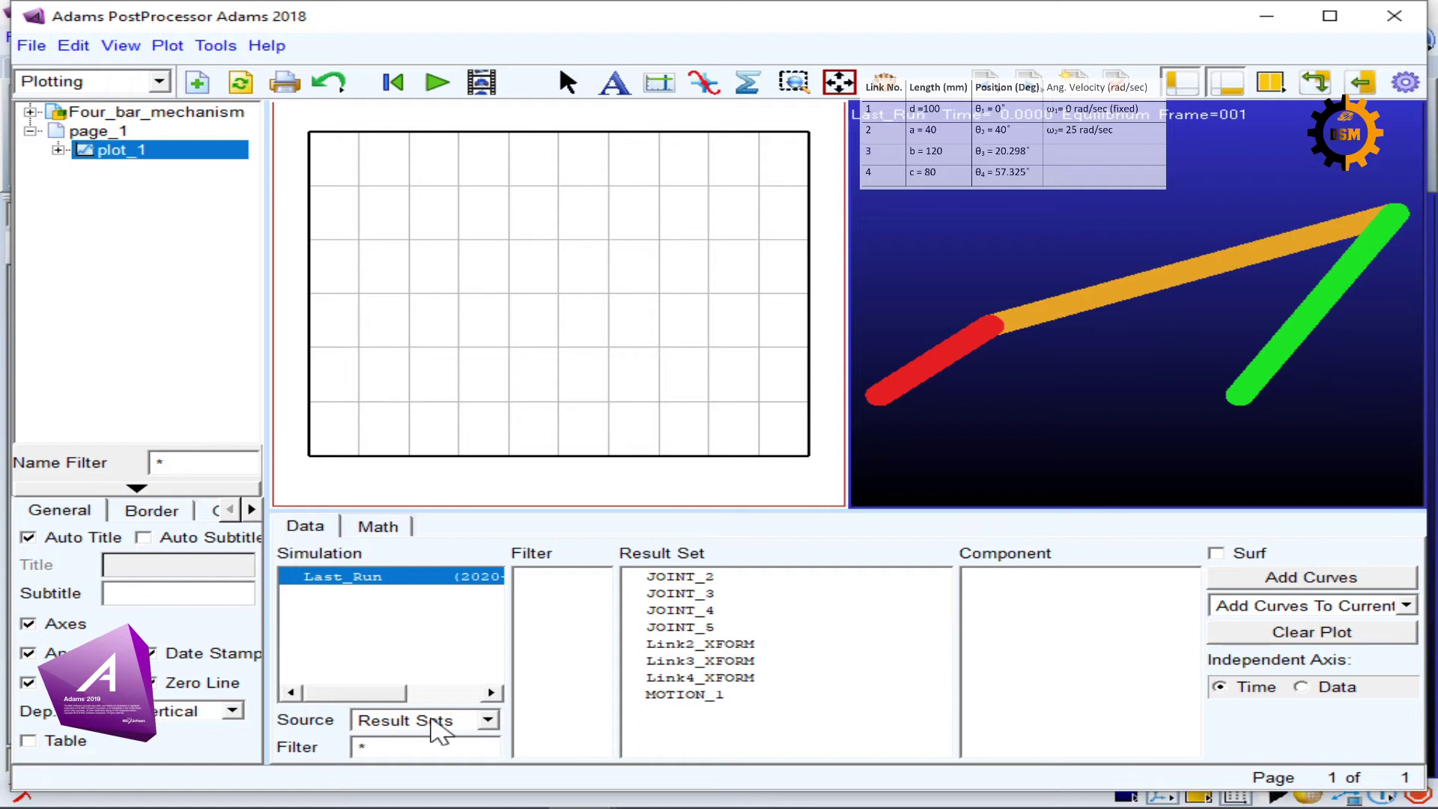
From the model's bodies, plot Link2's cm Angular_Velocity Mag curve
{"action": "left_click", "coordinate": [440, 721]}
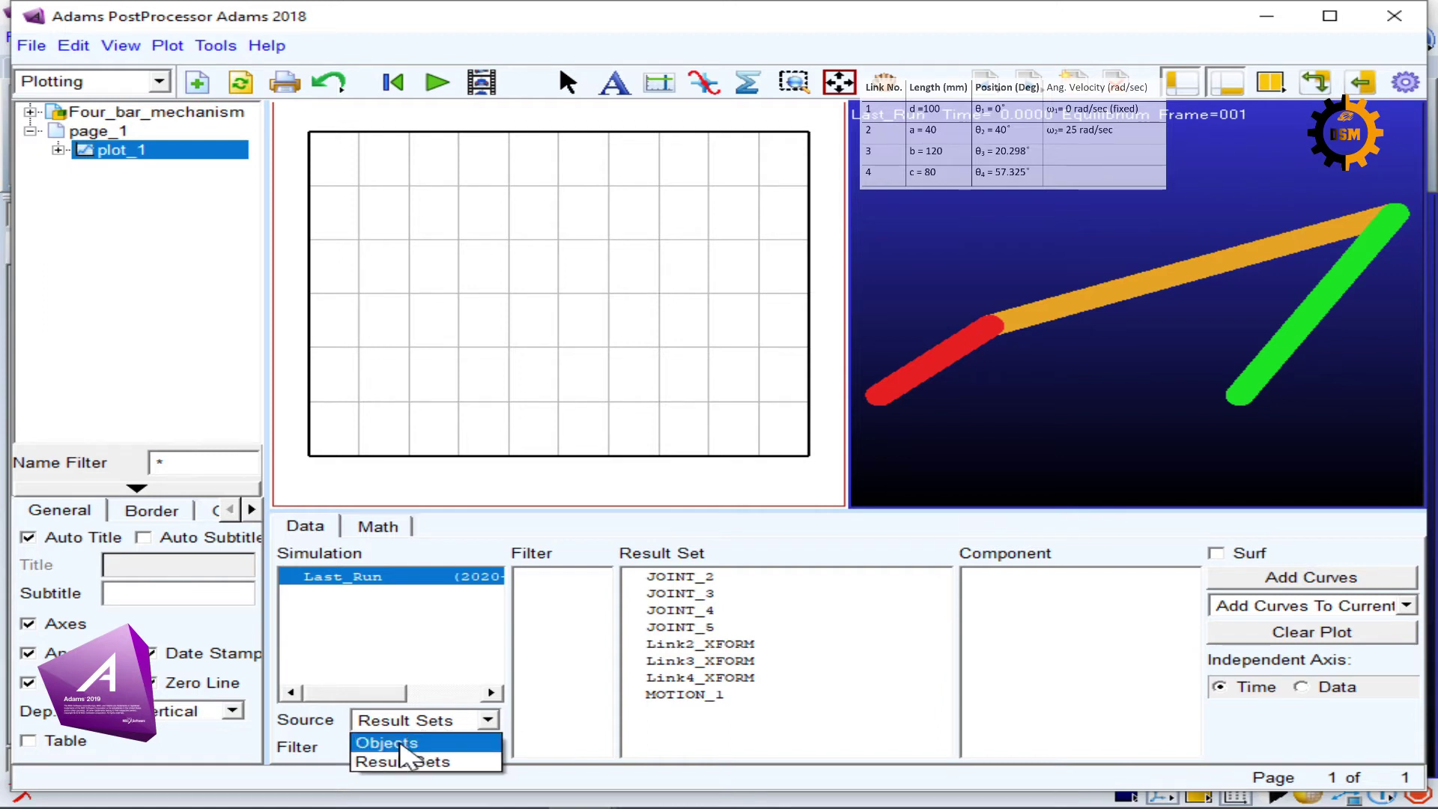
{"action": "left_click", "coordinate": [401, 744]}
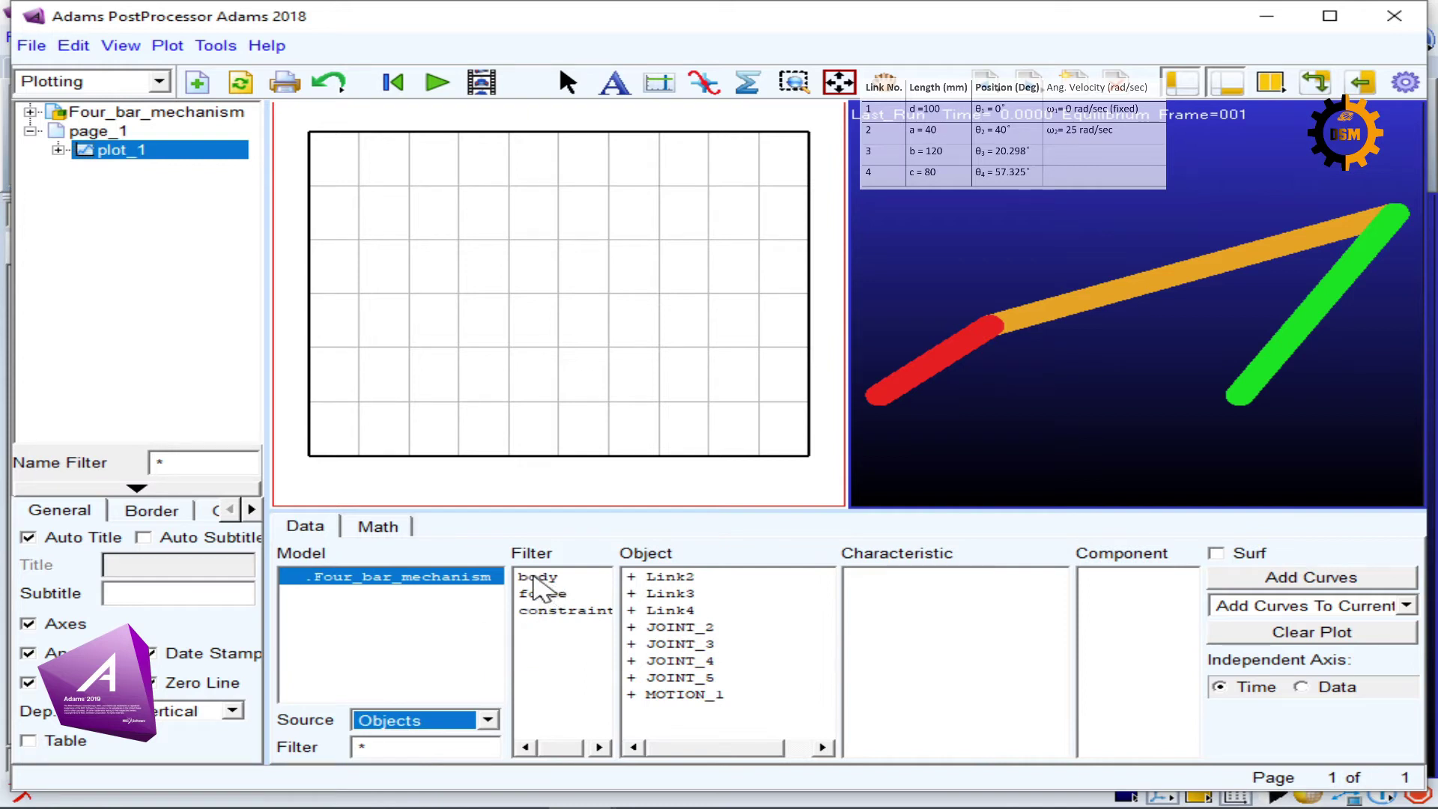
{"action": "left_click", "coordinate": [534, 577]}
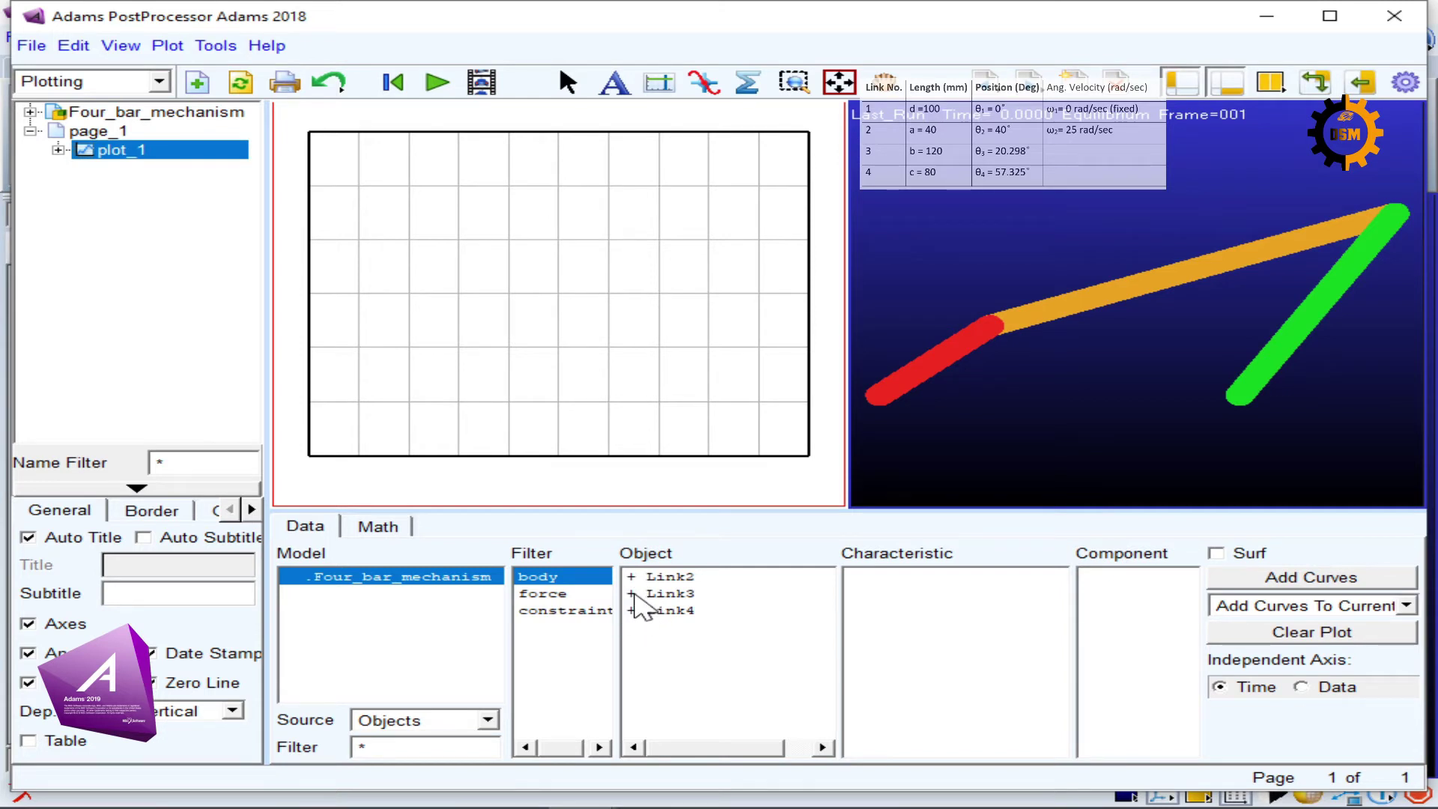
{"action": "double_click", "coordinate": [635, 583]}
{"action": "left_click", "coordinate": [686, 596]}
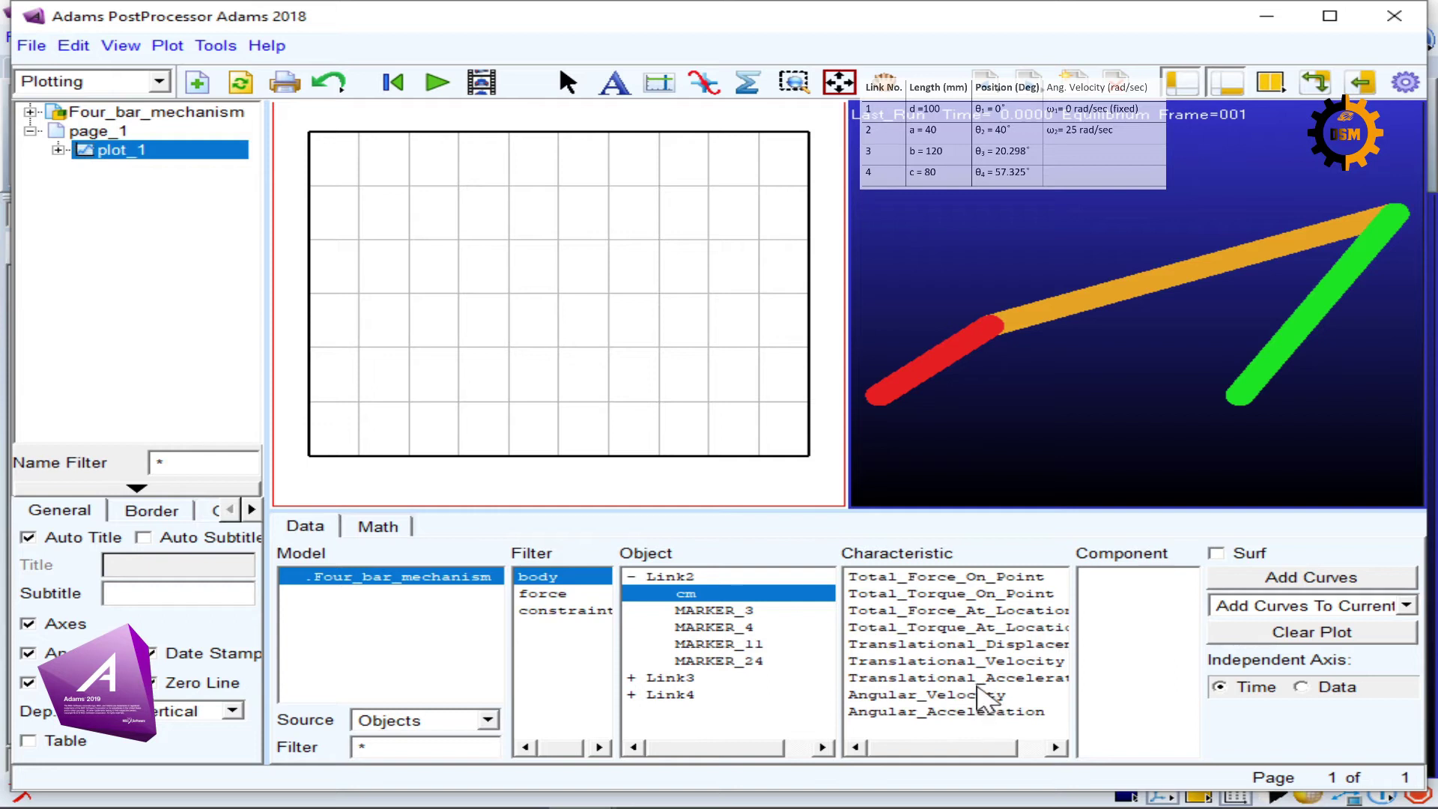
{"action": "left_click", "coordinate": [977, 696]}
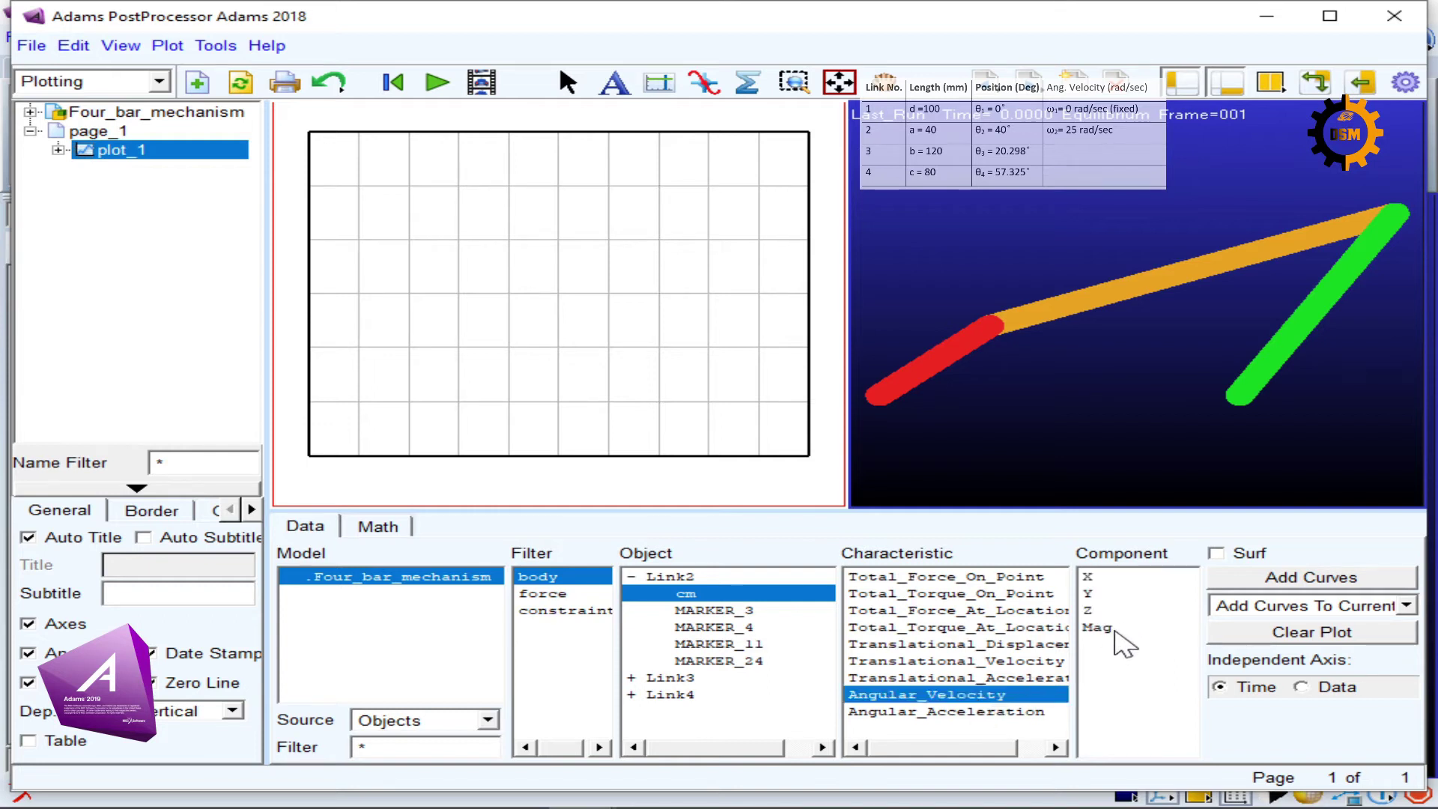
{"action": "left_click", "coordinate": [1116, 631]}
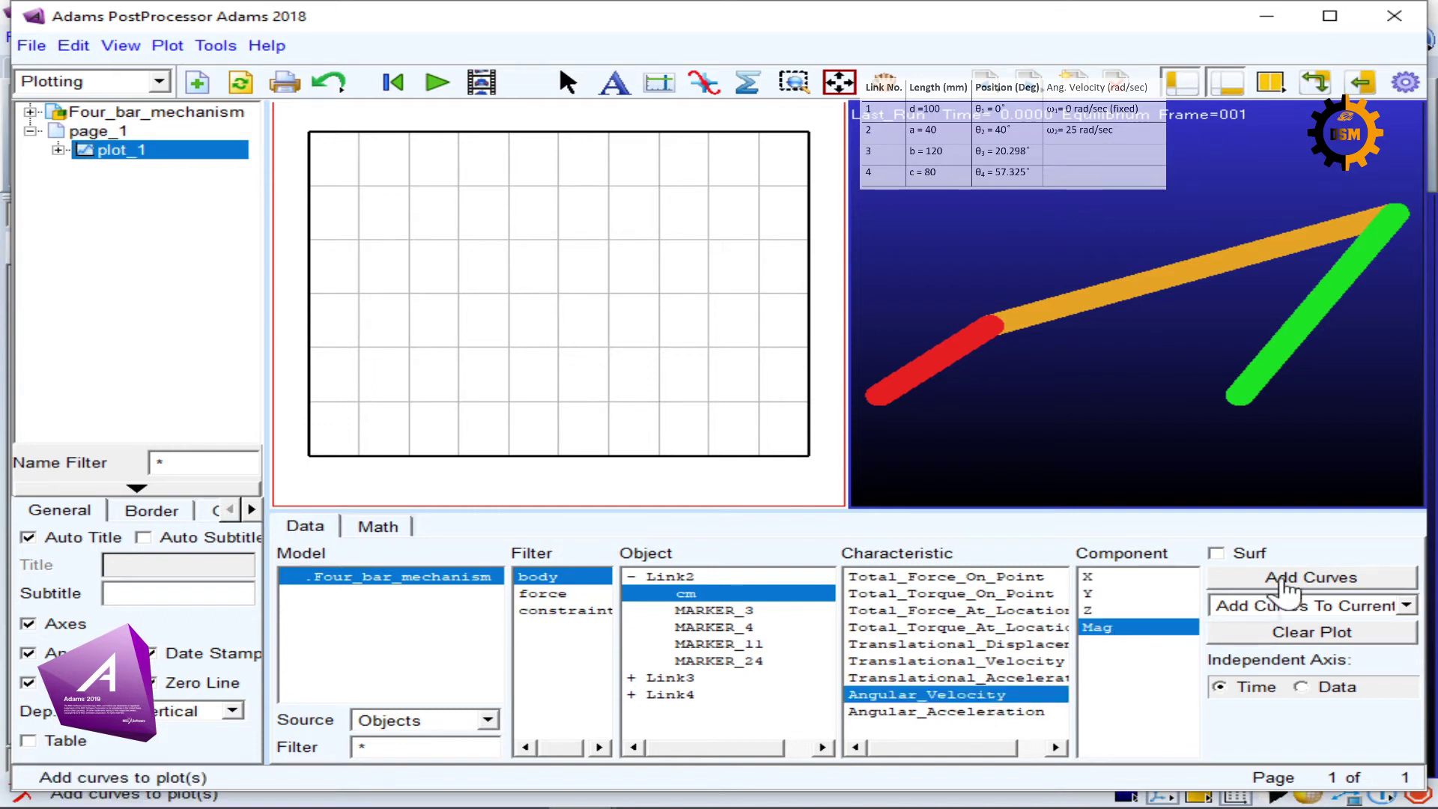
{"action": "left_click", "coordinate": [1283, 581]}
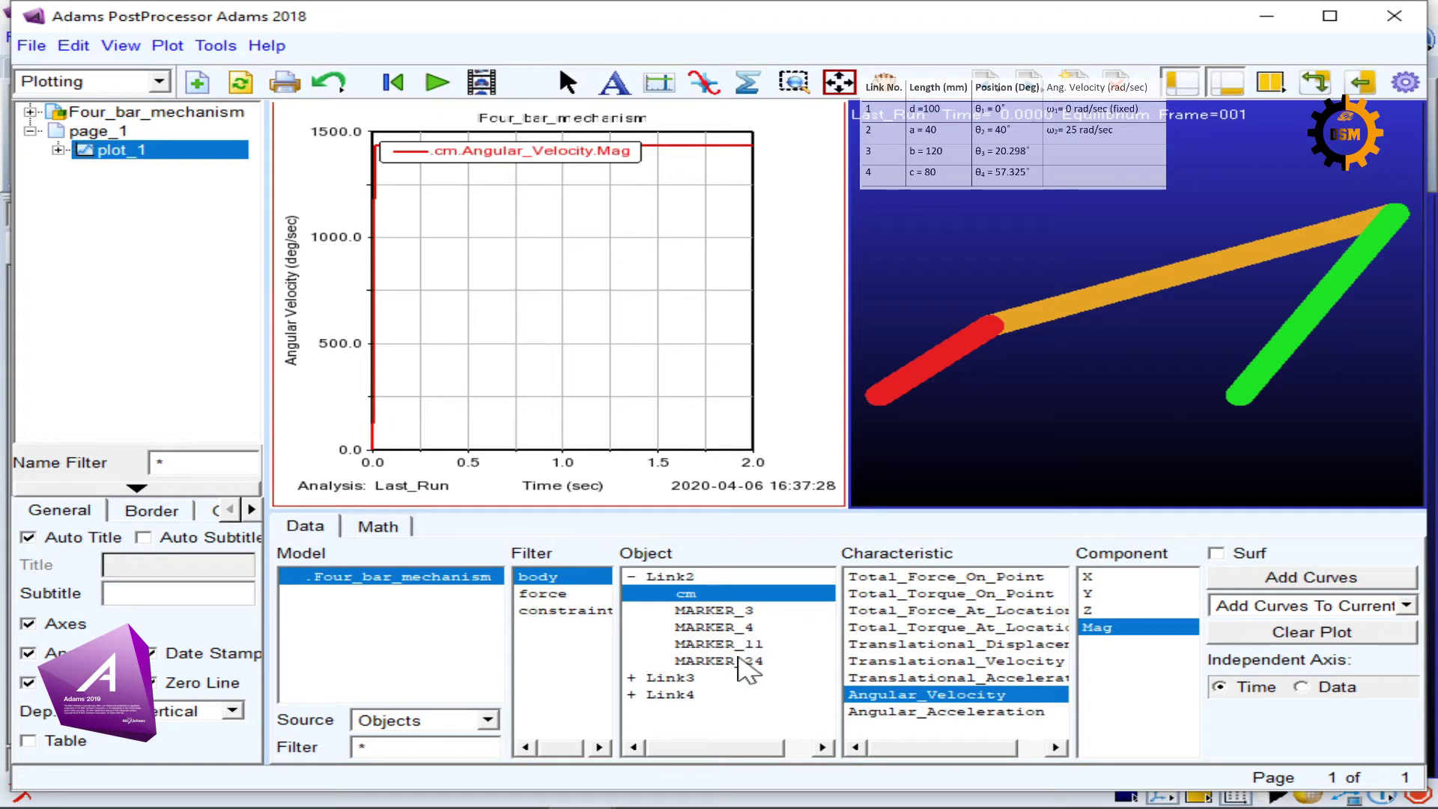
Add Link3's cm Angular_Velocity Mag curve to the plot
{"action": "left_click", "coordinate": [632, 678]}
{"action": "left_click", "coordinate": [632, 678]}
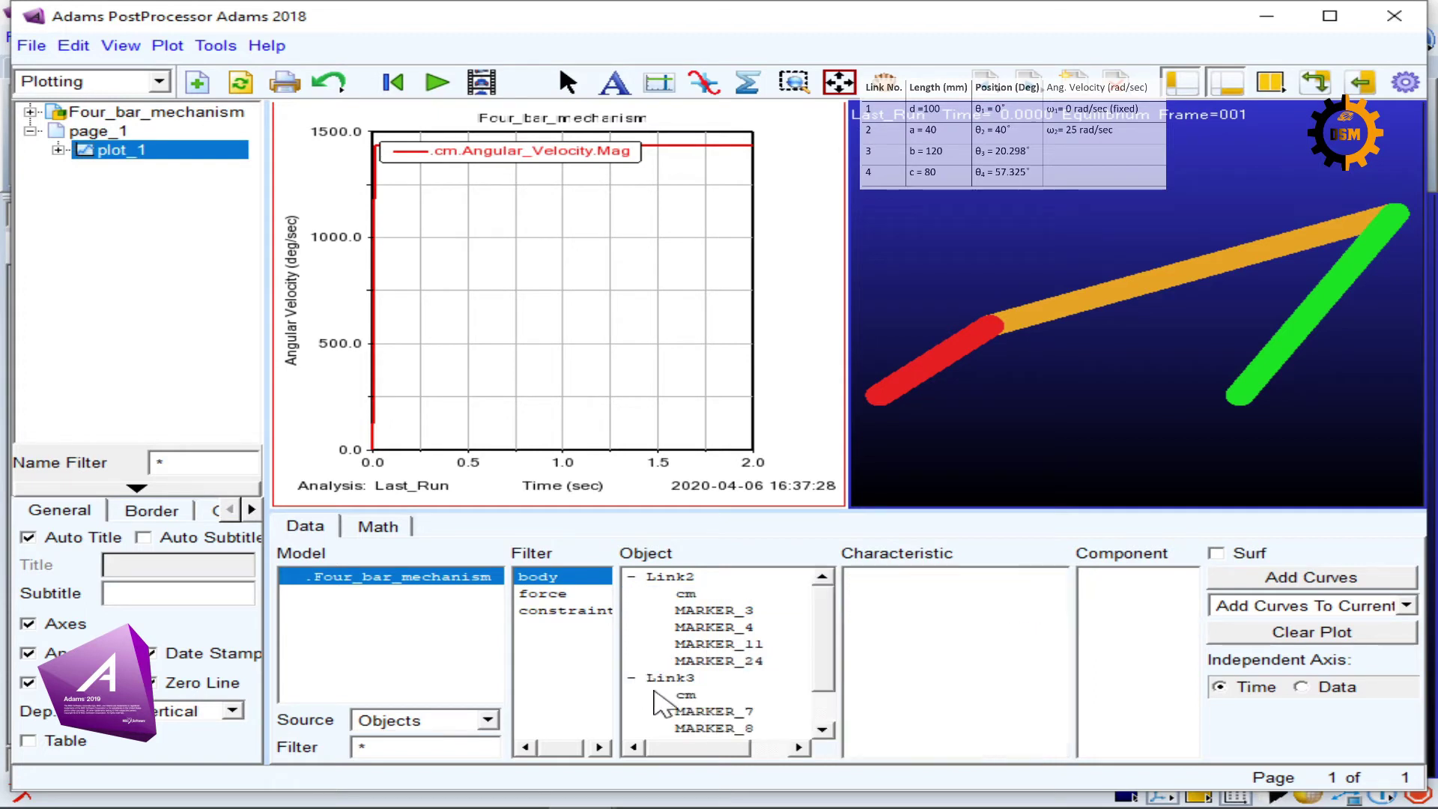
{"action": "left_click", "coordinate": [688, 695]}
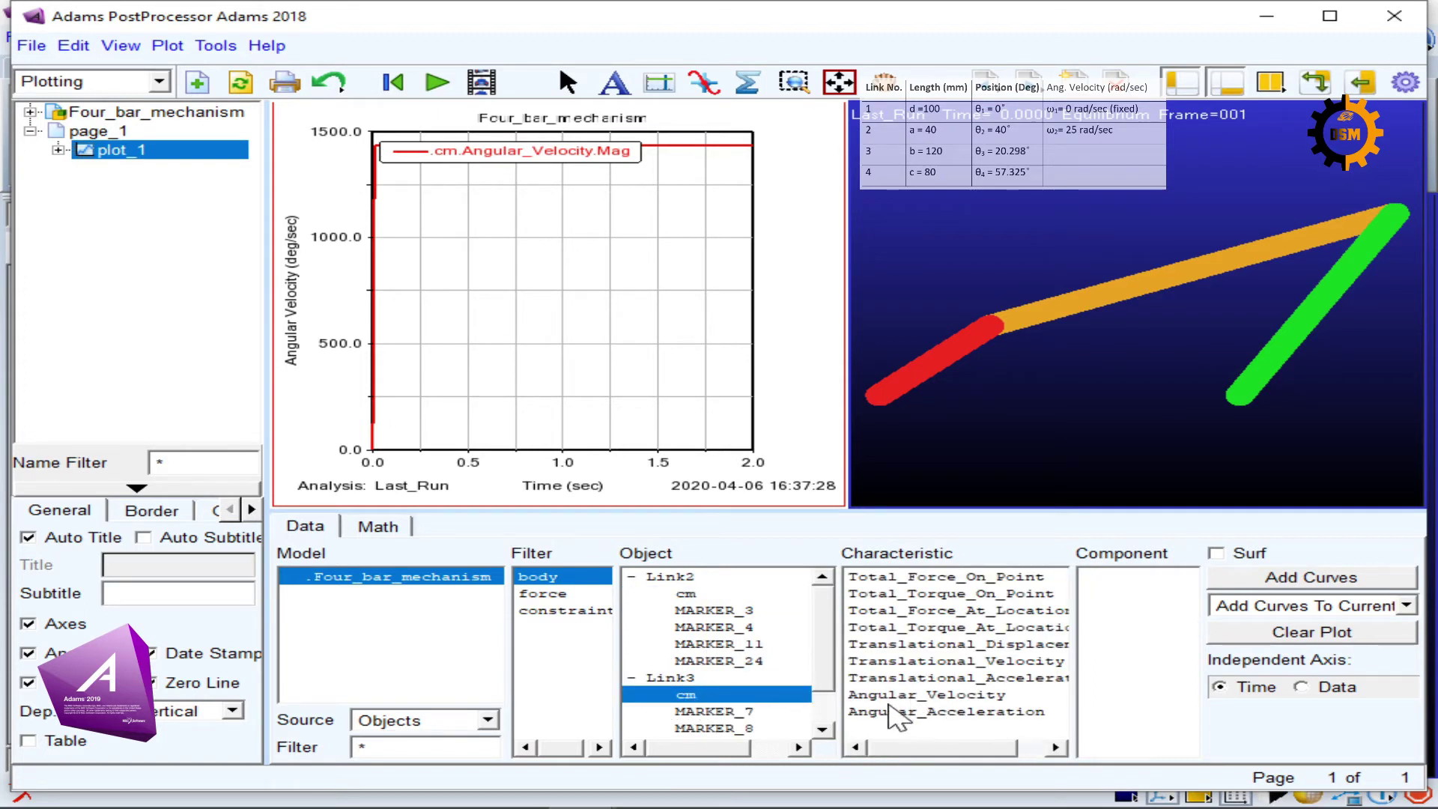
{"action": "left_click", "coordinate": [891, 696]}
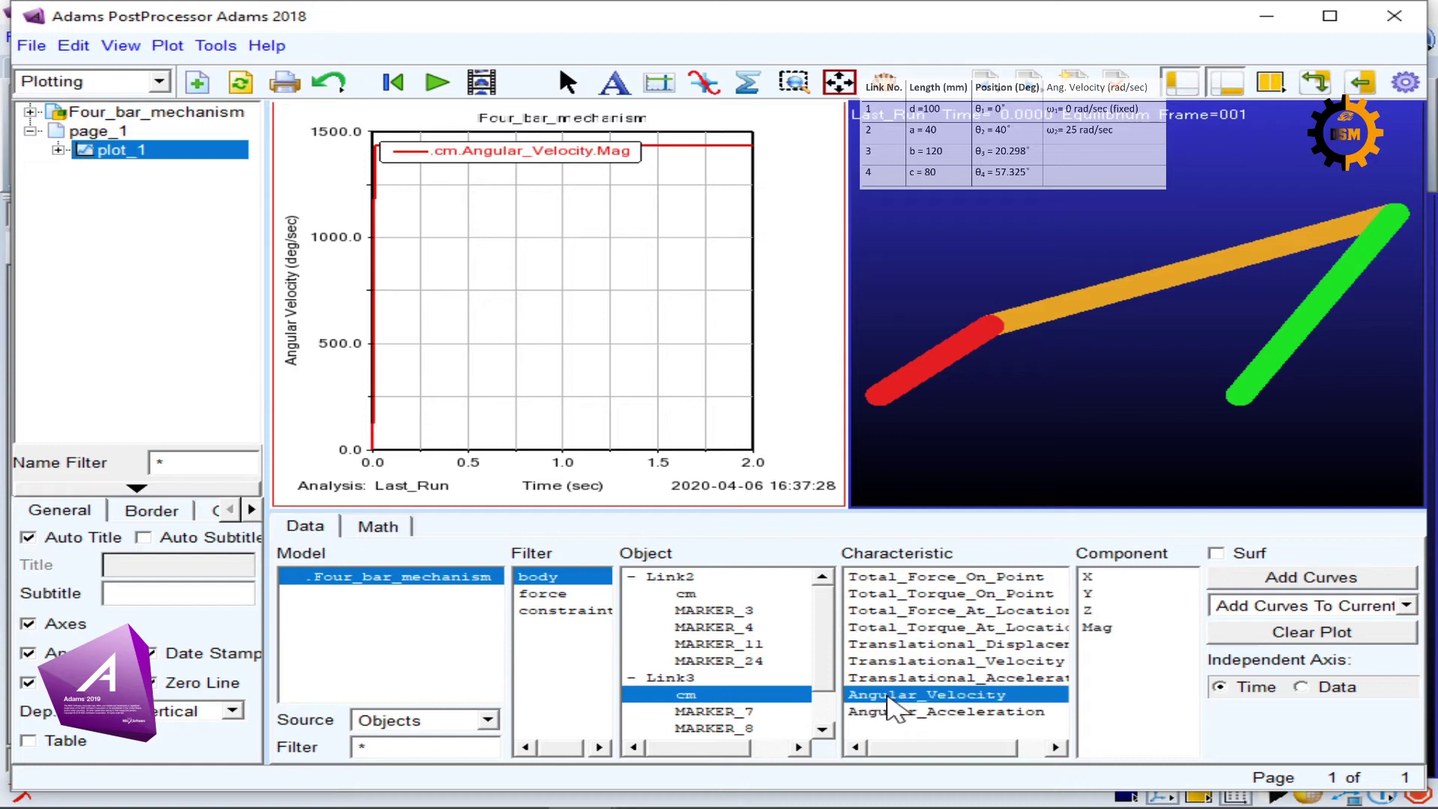
{"action": "left_click", "coordinate": [1099, 629]}
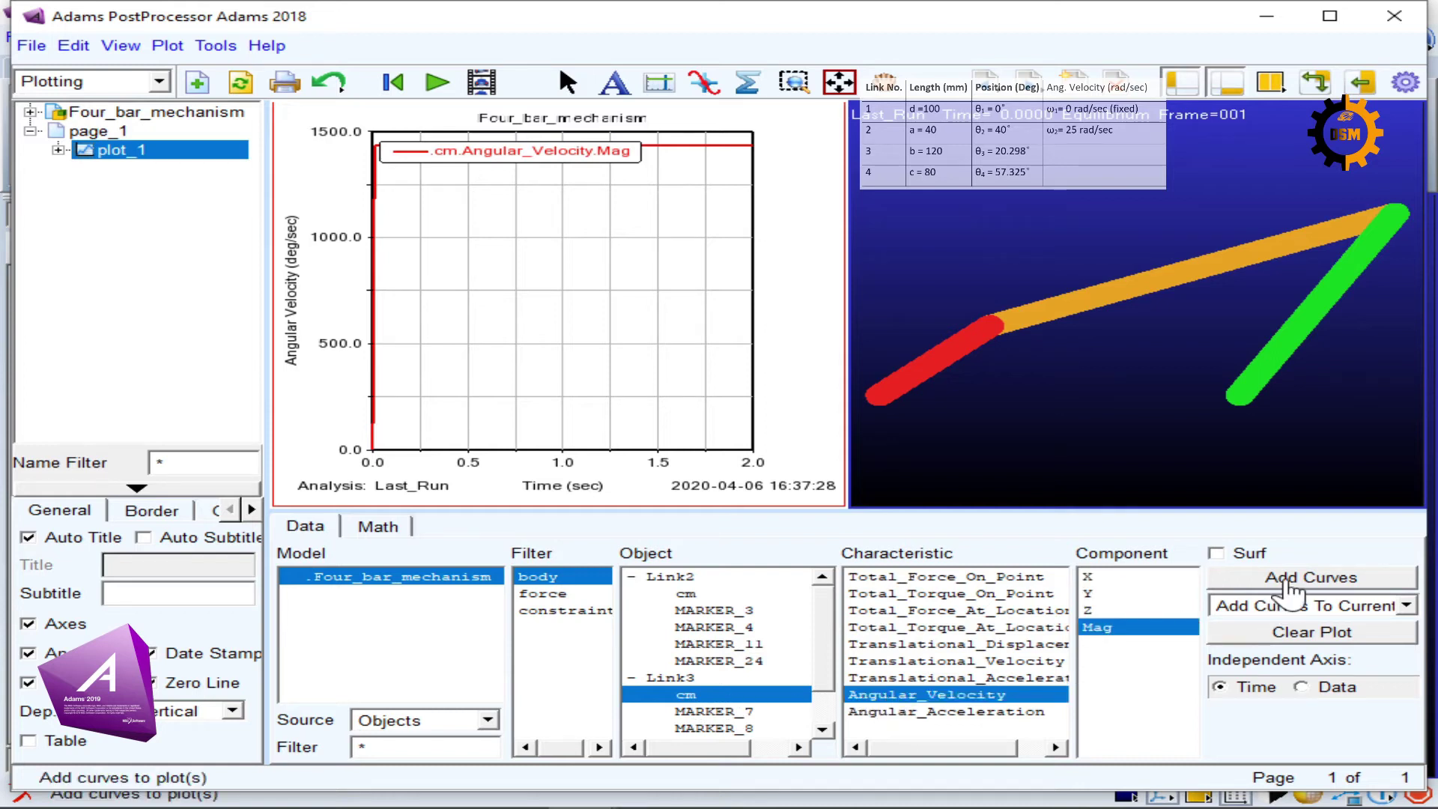
{"action": "left_click", "coordinate": [1266, 578]}
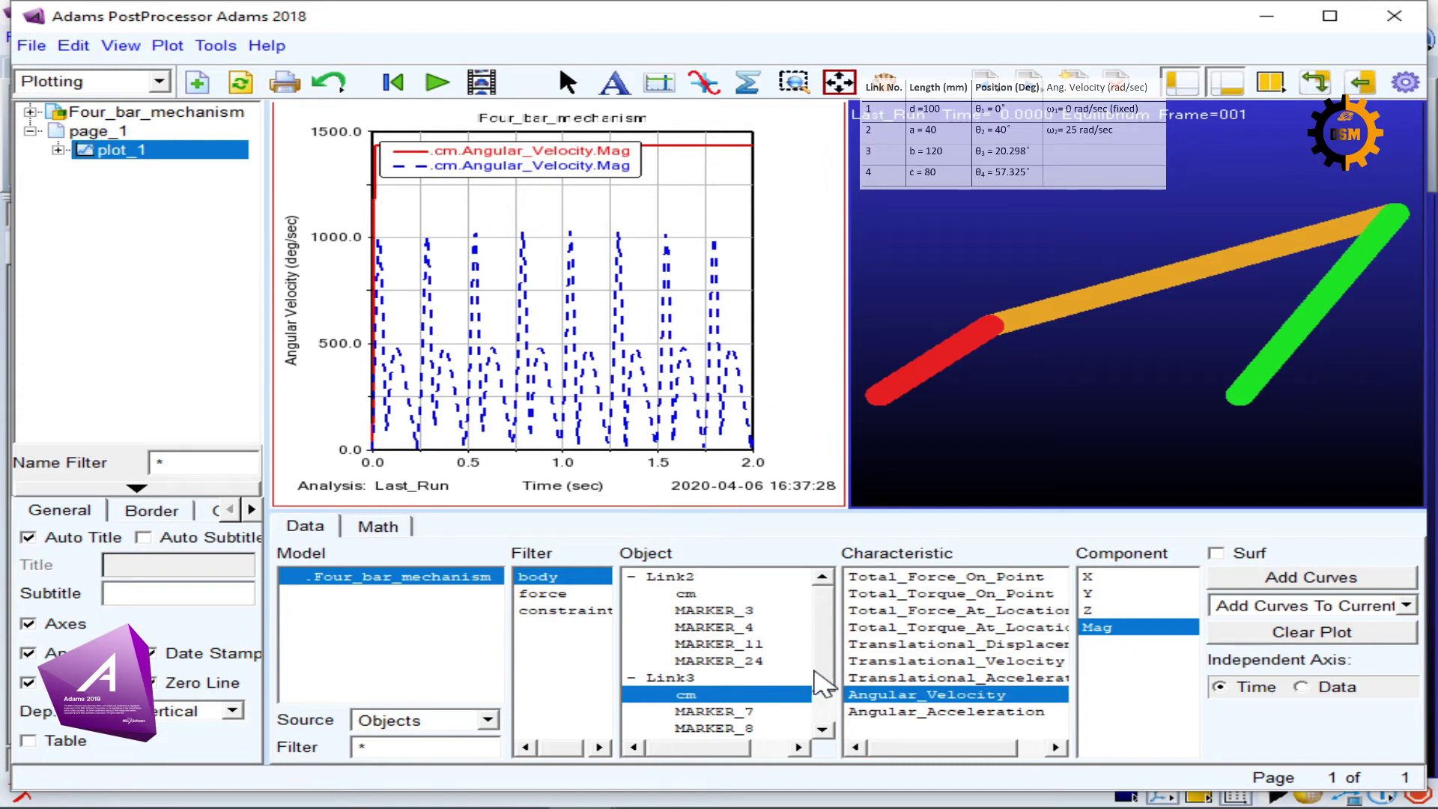
Add Link4's cm Angular_Velocity Mag curve to the plot
{"action": "scroll", "coordinate": [818, 719], "scroll_direction": "down", "scroll_amount": 1}
{"action": "left_click", "coordinate": [670, 731]}
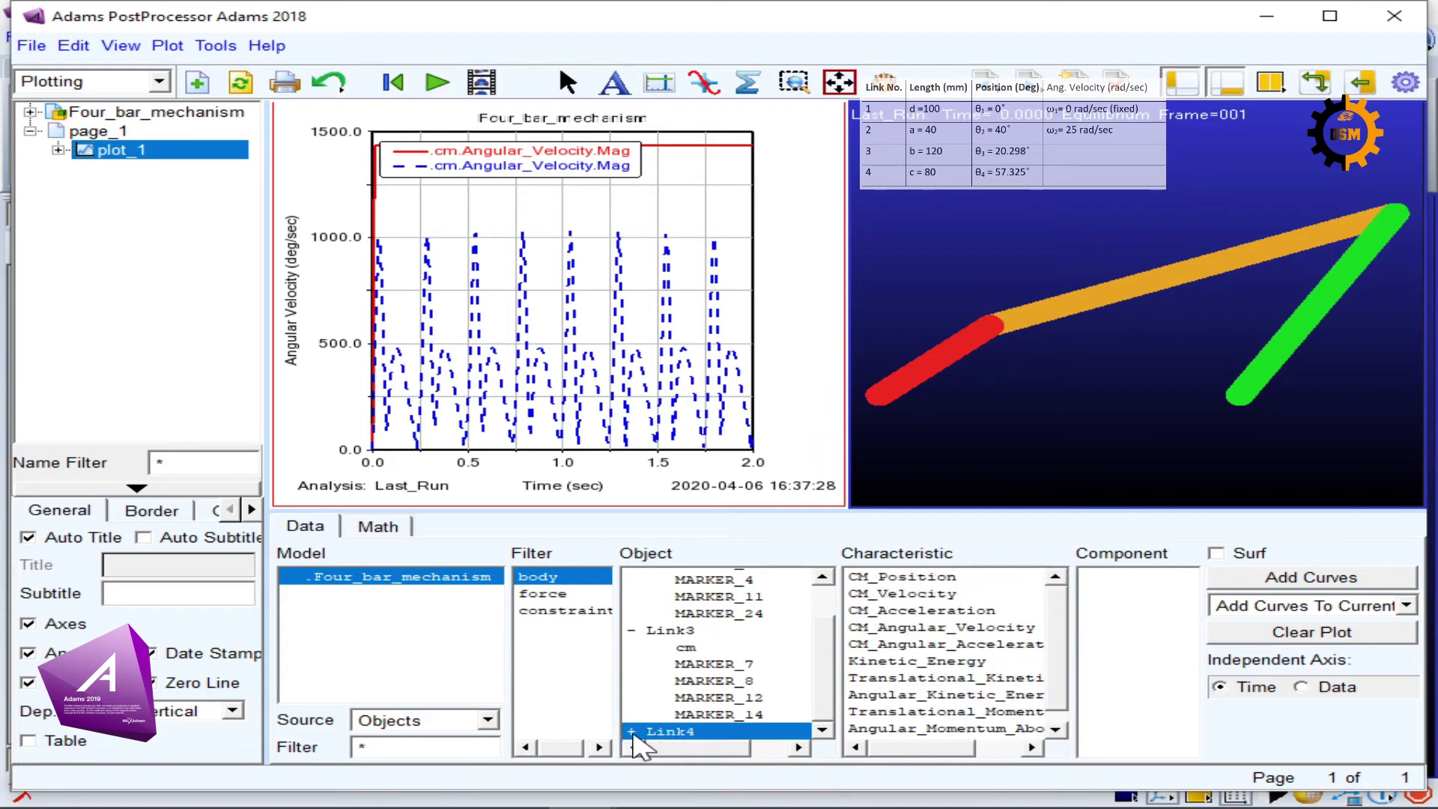
{"action": "left_click", "coordinate": [633, 732]}
{"action": "scroll", "coordinate": [824, 720], "scroll_direction": "down", "scroll_amount": 2}
{"action": "left_click", "coordinate": [670, 647]}
{"action": "left_click", "coordinate": [686, 665]}
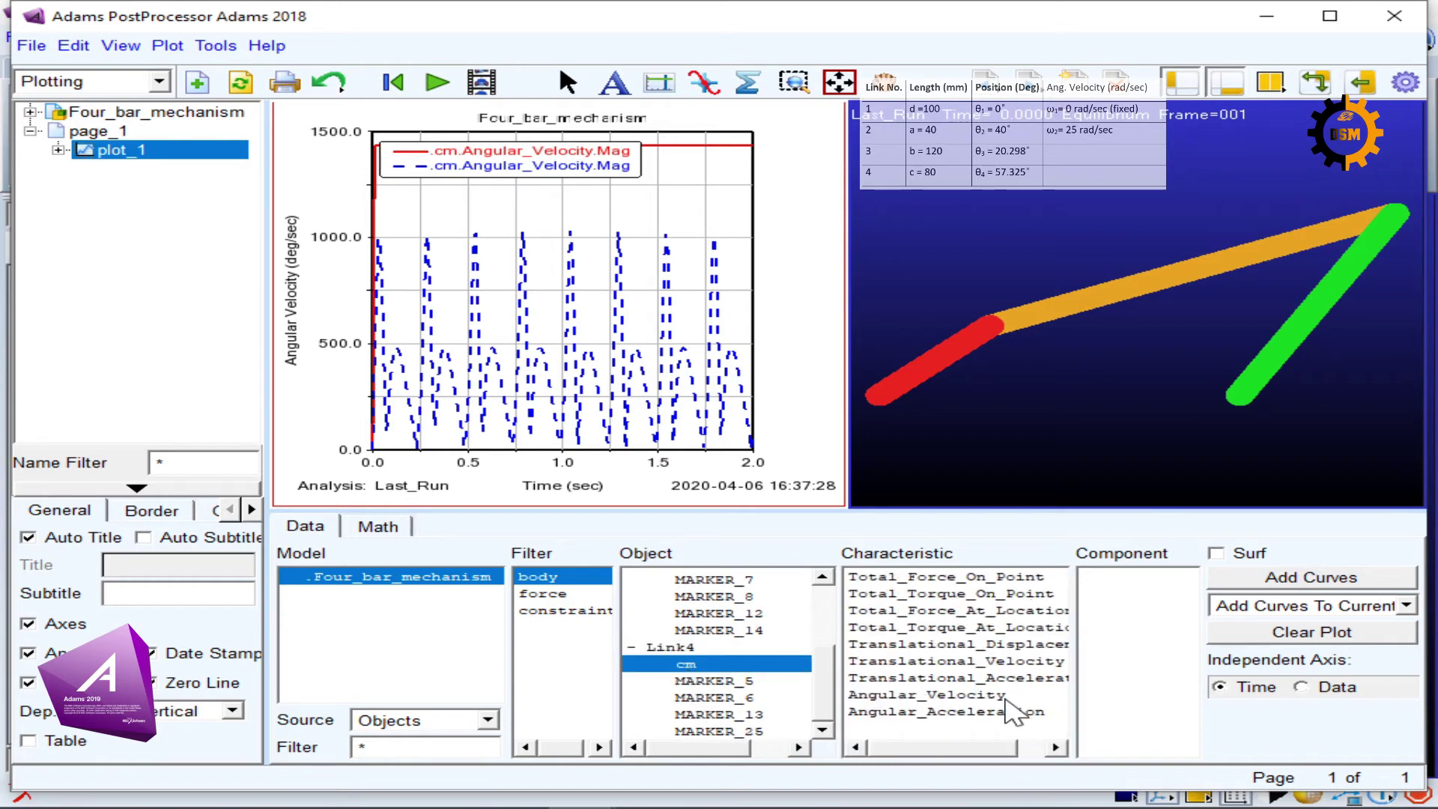
{"action": "left_click", "coordinate": [1004, 695]}
{"action": "left_click", "coordinate": [1097, 628]}
{"action": "left_click", "coordinate": [1249, 579]}
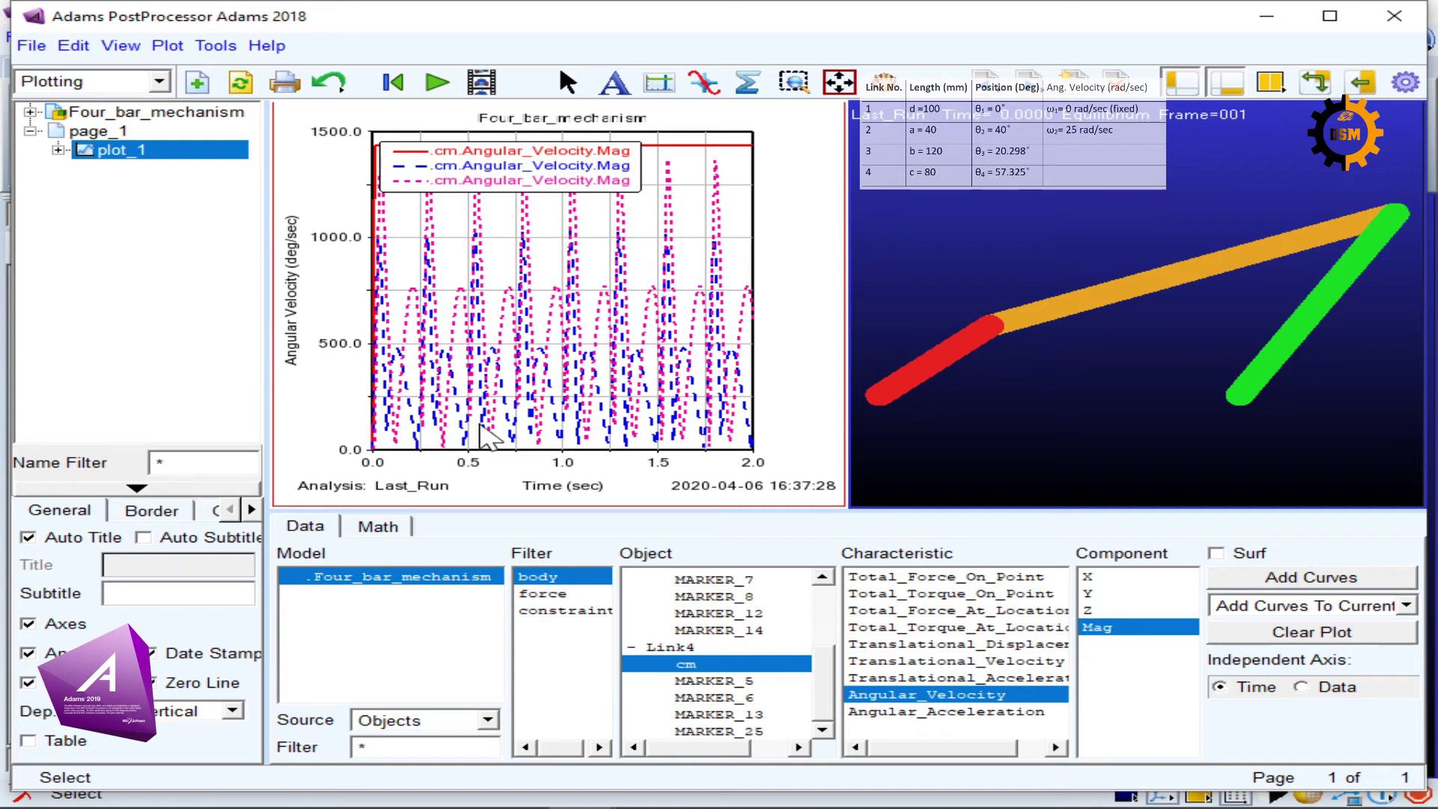
Enter Animation mode, adjust the speed, play the mechanism animation, and zoom the view out
{"action": "left_click", "coordinate": [1075, 382]}
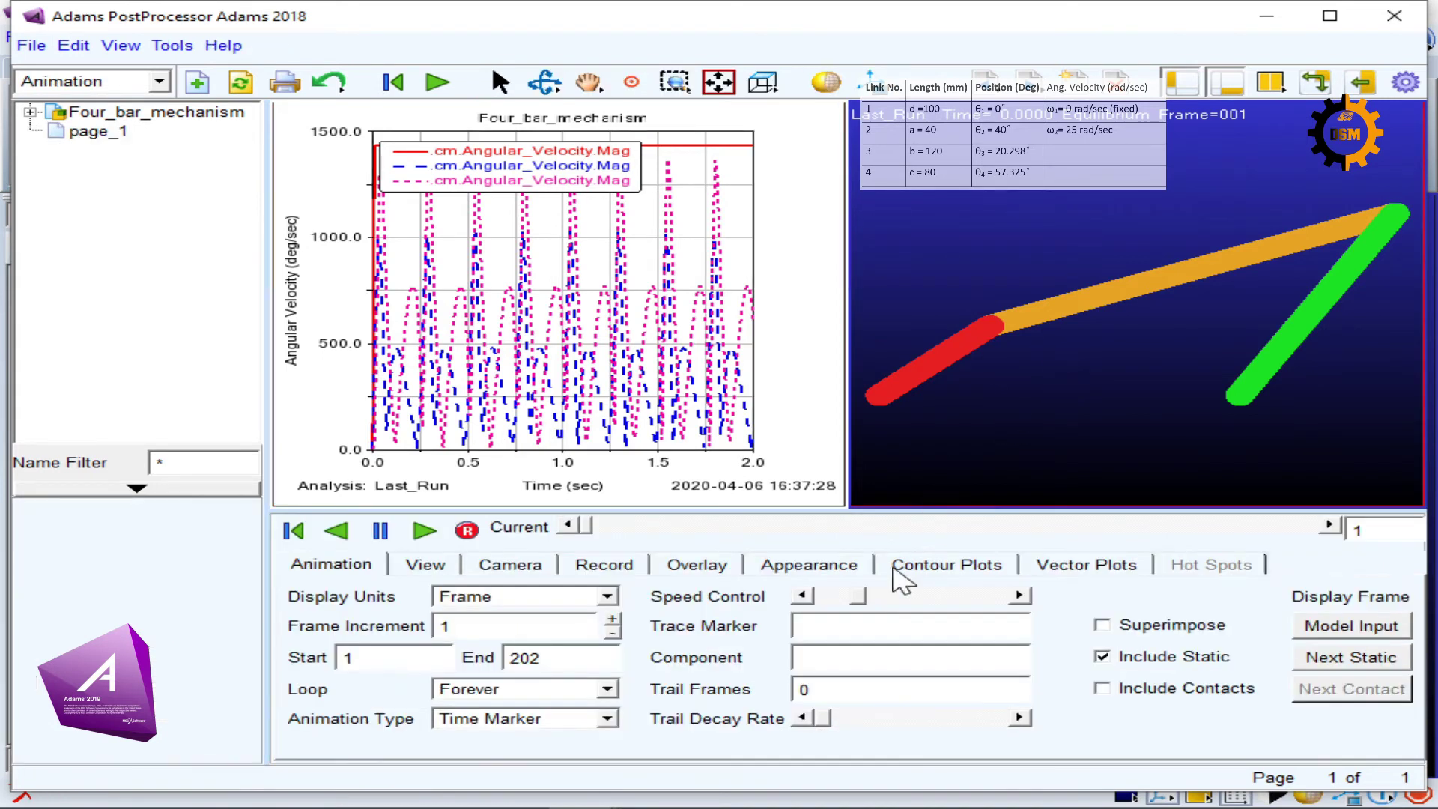
{"action": "mouse_move", "coordinate": [858, 595]}
{"action": "left_mouse_down"}
{"action": "mouse_move", "coordinate": [1018, 595]}
{"action": "mouse_move", "coordinate": [868, 615]}
{"action": "left_mouse_up"}
{"action": "left_click", "coordinate": [424, 532]}
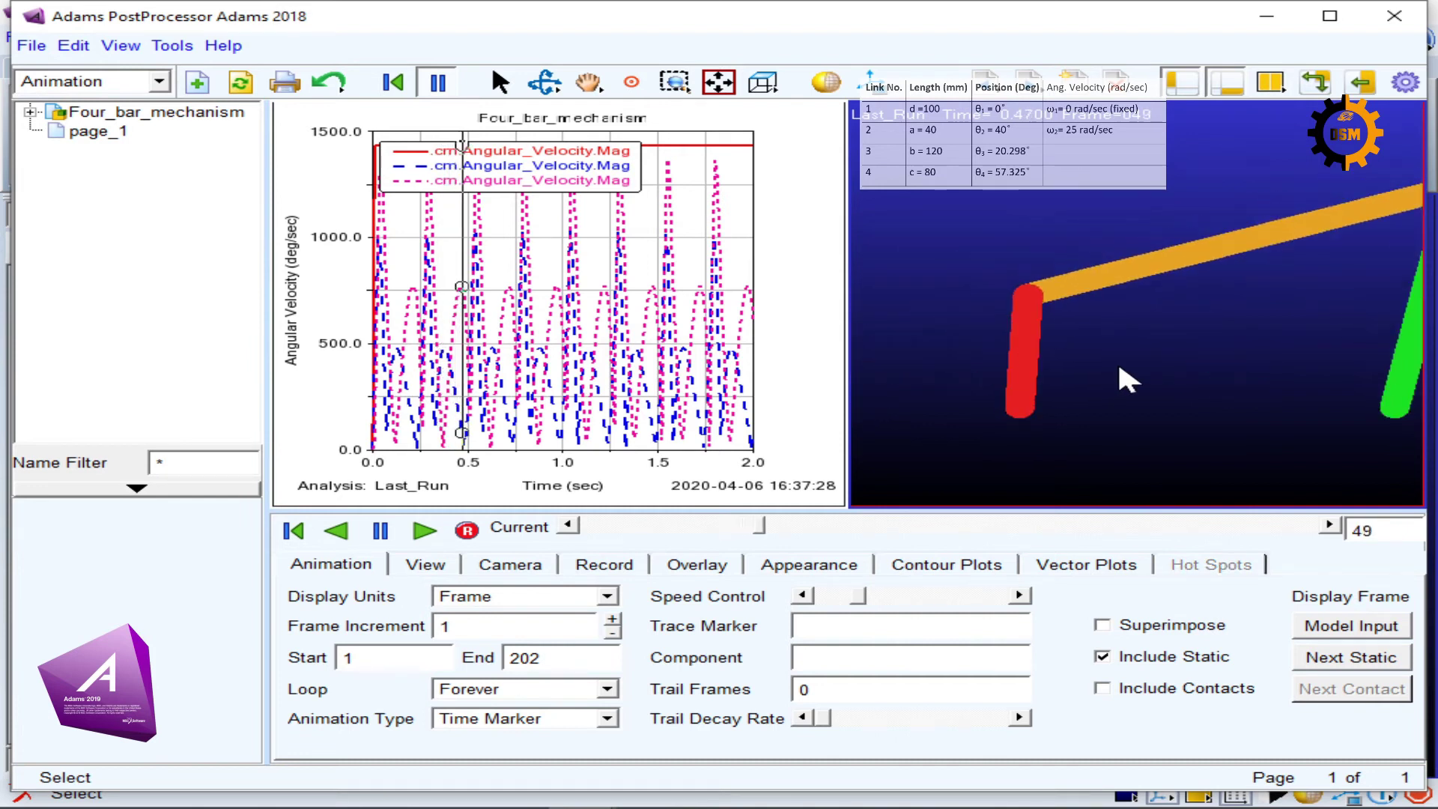
{"action": "key", "text": "z"}
{"action": "left_click_drag", "start_coordinate": [1120, 372], "coordinate": [1097, 393]}
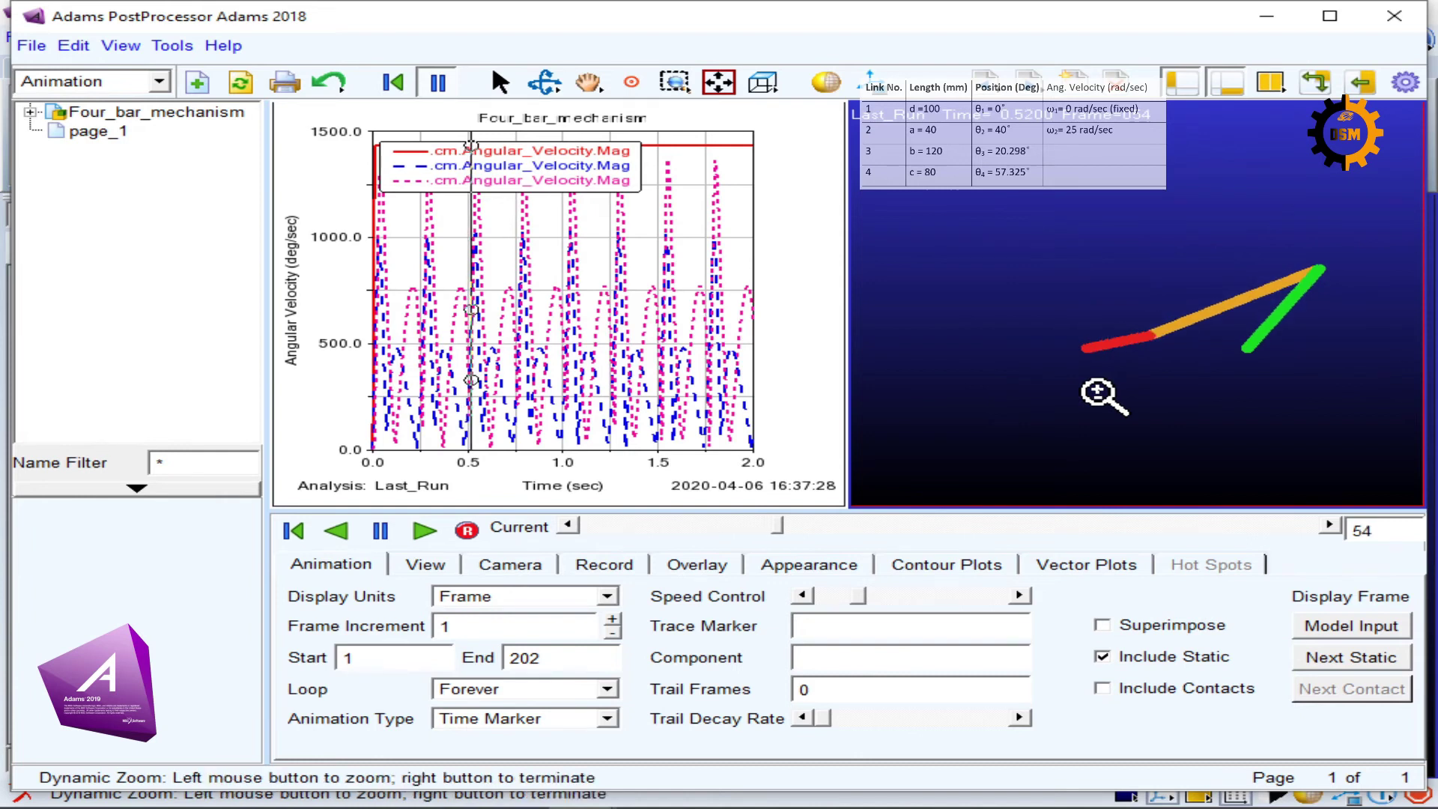
{"action": "right_click", "coordinate": [1100, 394]}
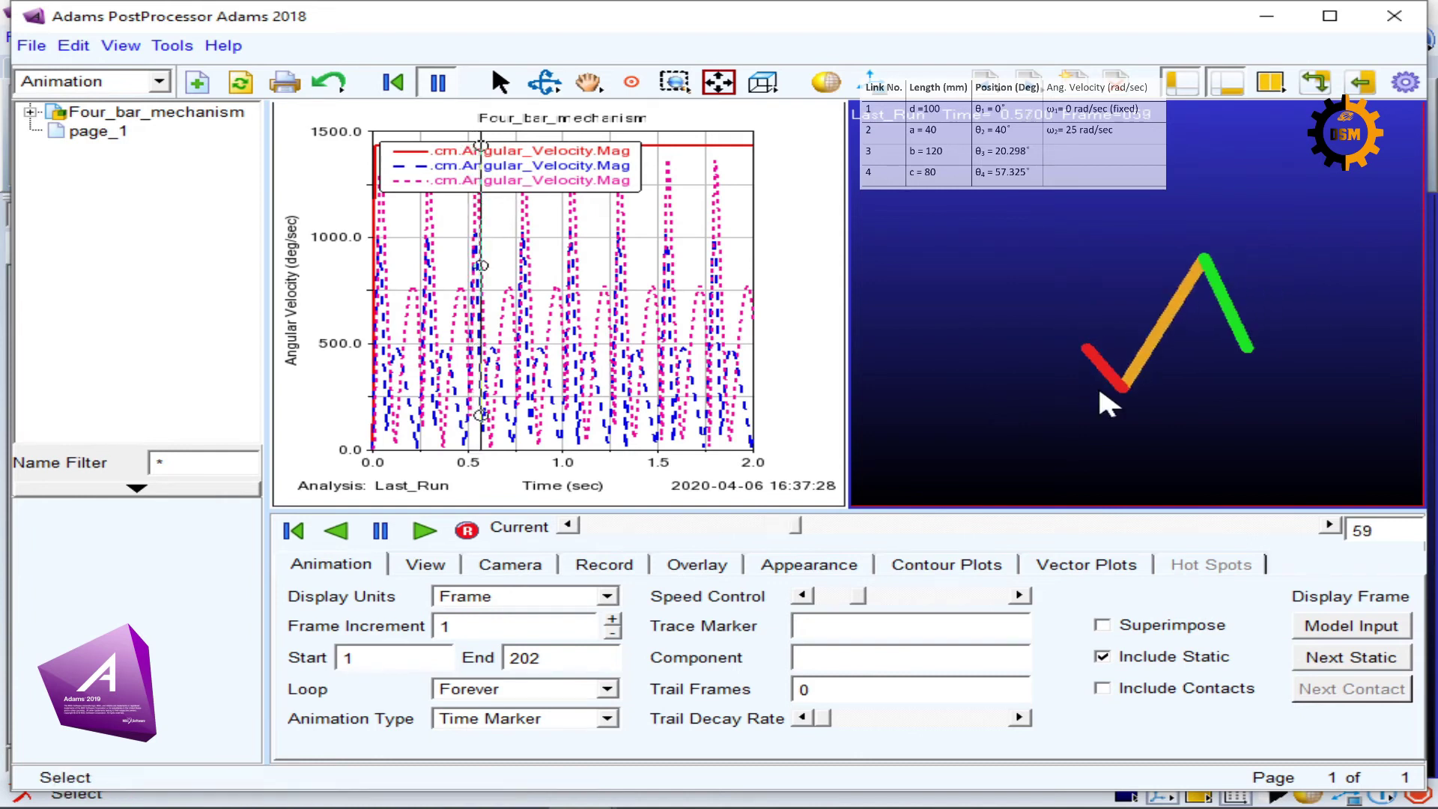
Raise the playback speed, pause, and rewind the animation to frame 1
{"action": "left_click_drag", "start_coordinate": [861, 593], "coordinate": [929, 608]}
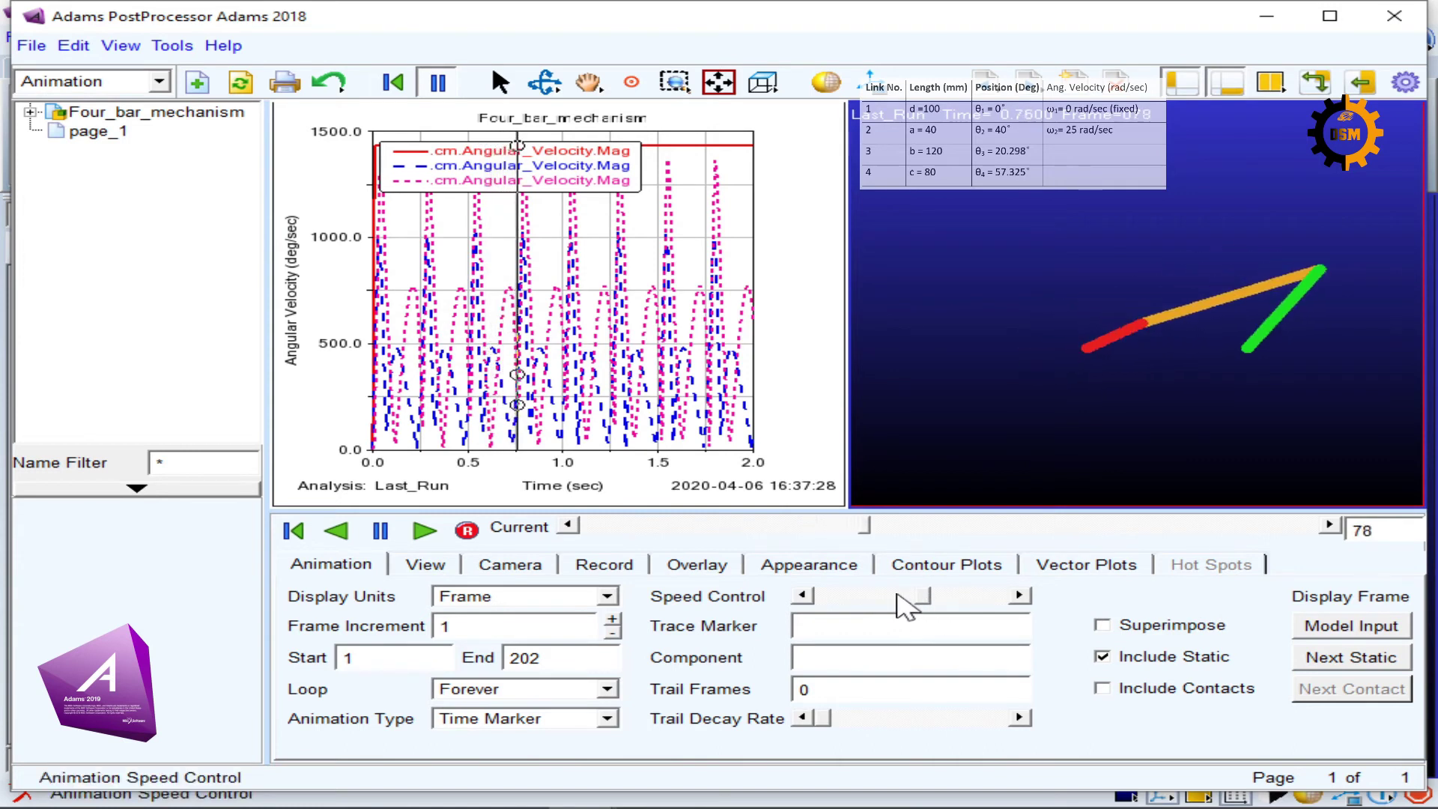
{"action": "left_click", "coordinate": [377, 541]}
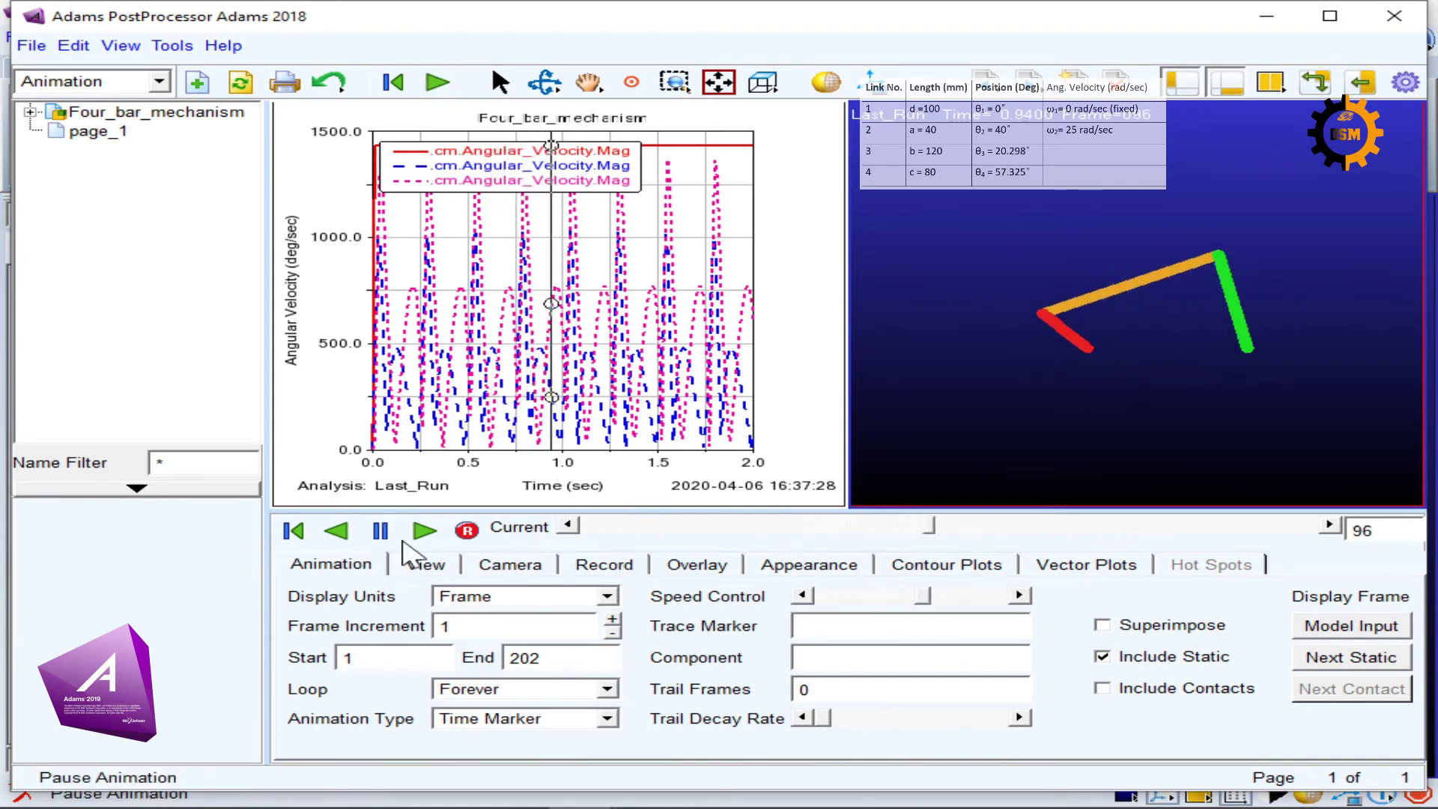
{"action": "left_click", "coordinate": [466, 532]}
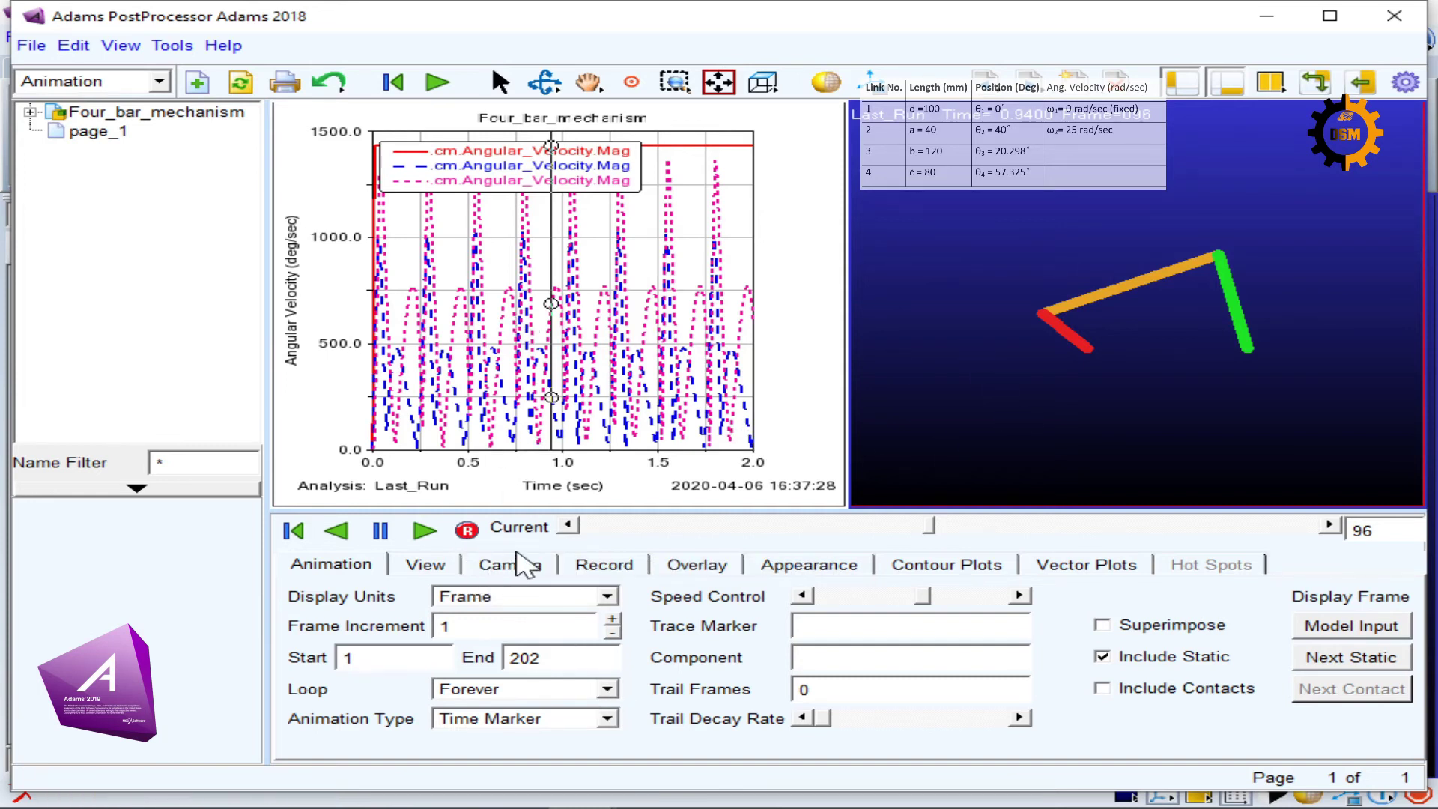
{"action": "left_click_drag", "start_coordinate": [925, 527], "coordinate": [585, 527]}
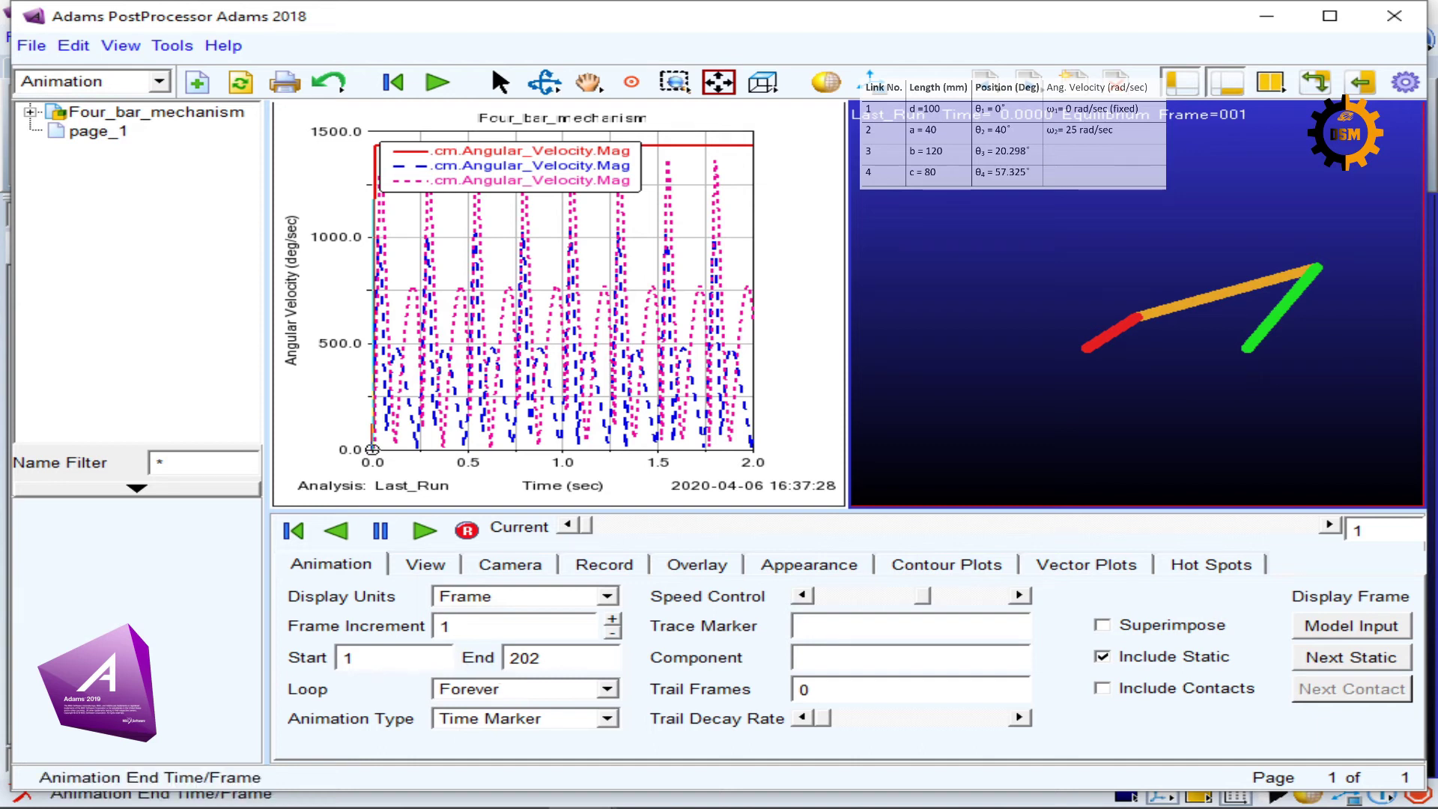
Keep Loop set to Forever and Animation Type set to Time Marker
{"action": "left_click", "coordinate": [509, 689]}
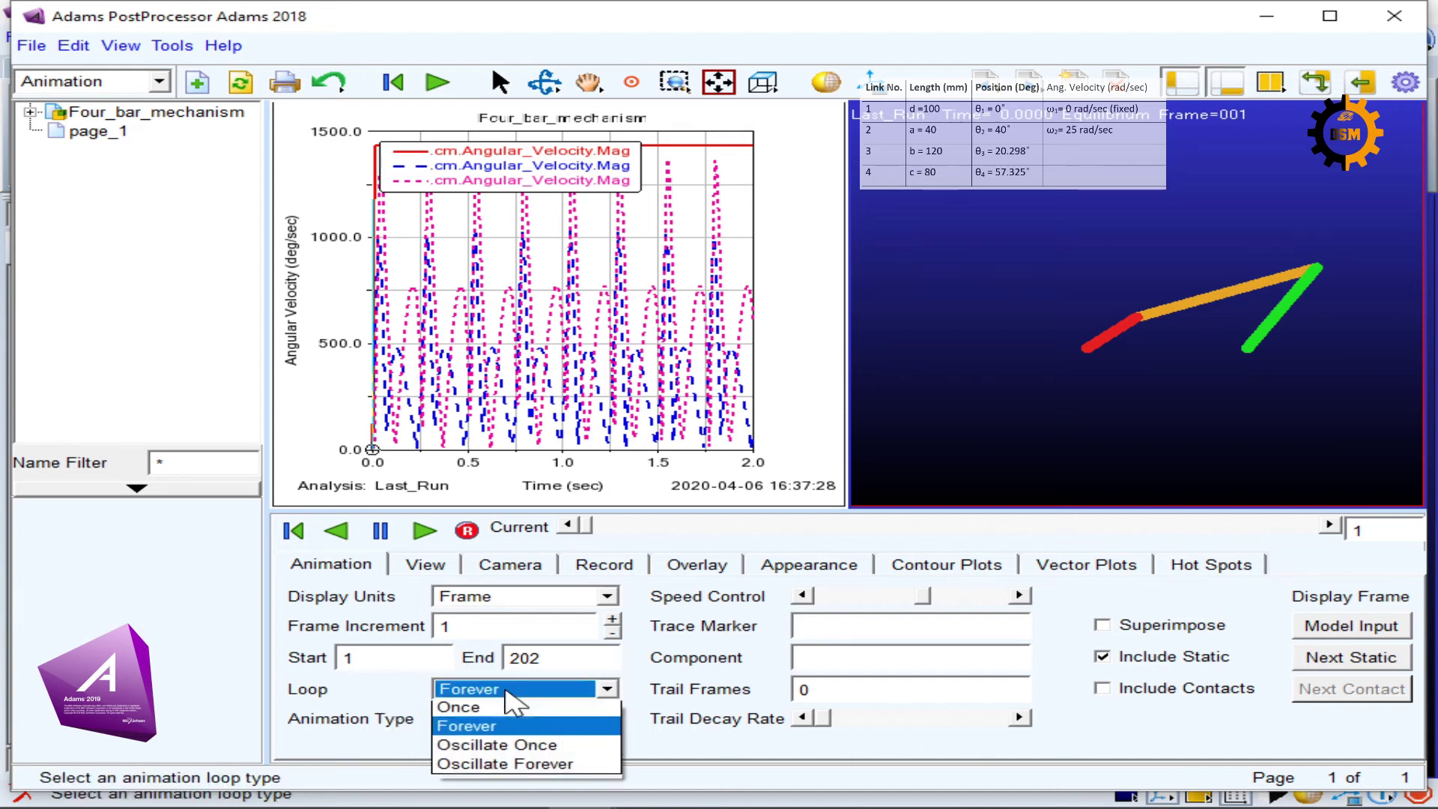
{"action": "left_click", "coordinate": [509, 689]}
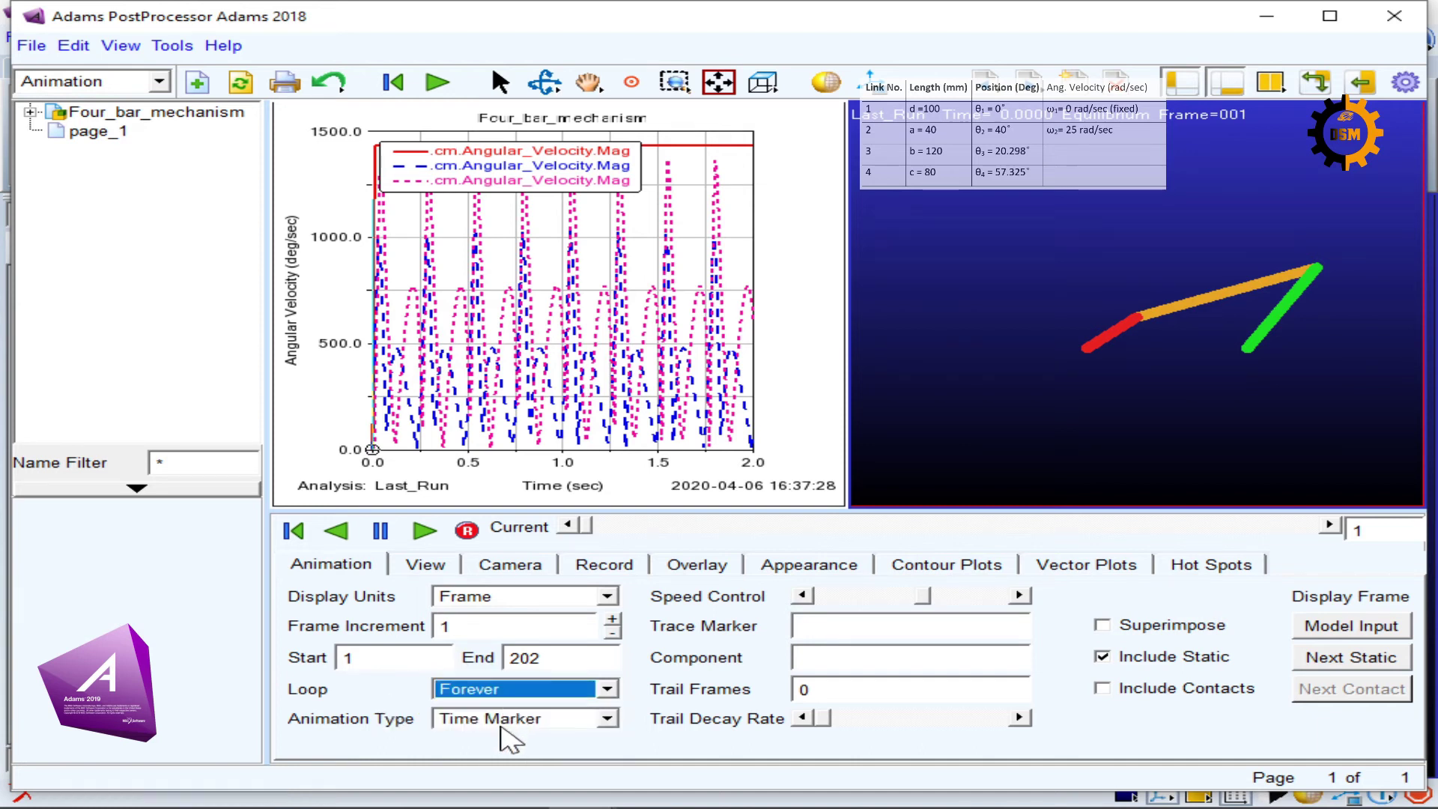
{"action": "left_click", "coordinate": [503, 719]}
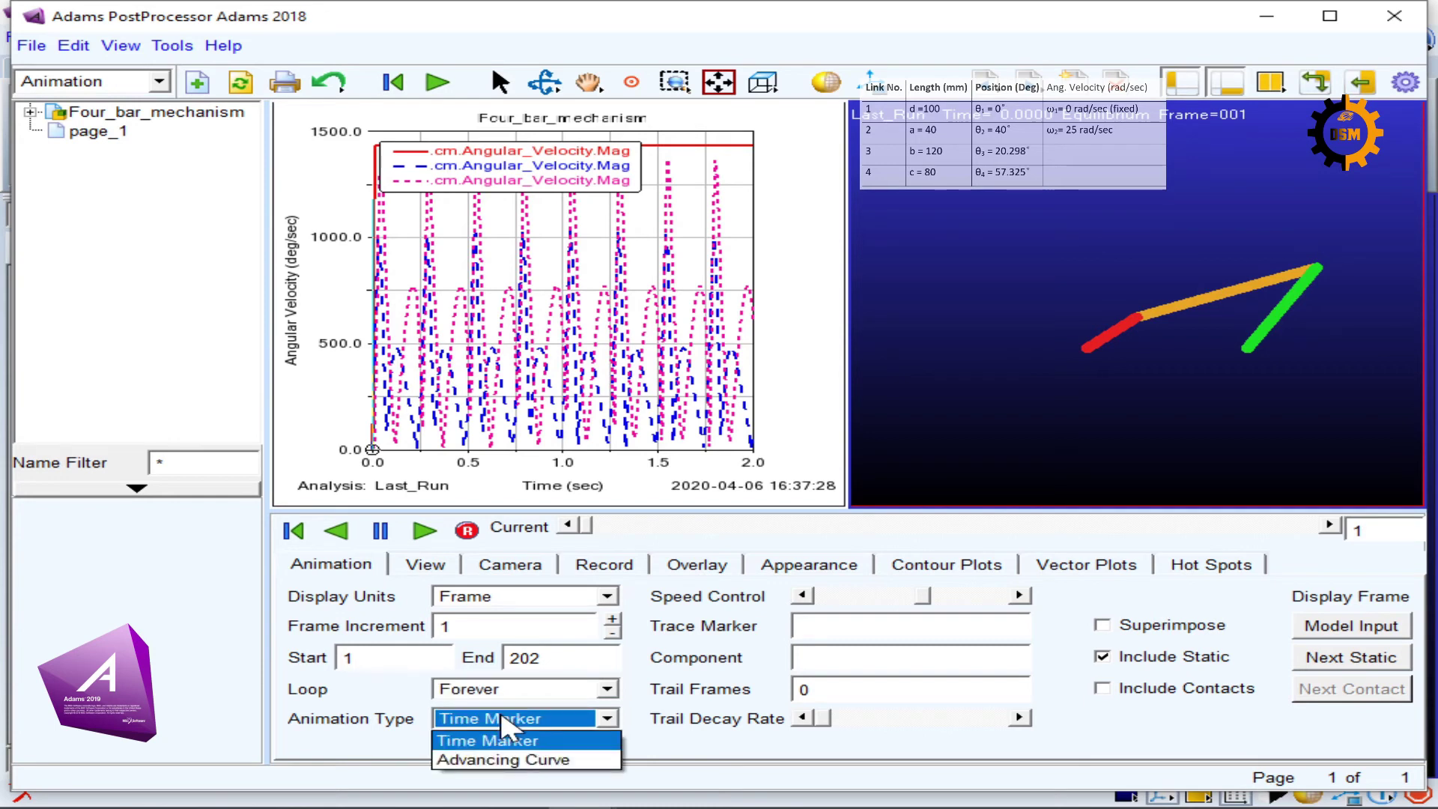
{"action": "left_click", "coordinate": [502, 719]}
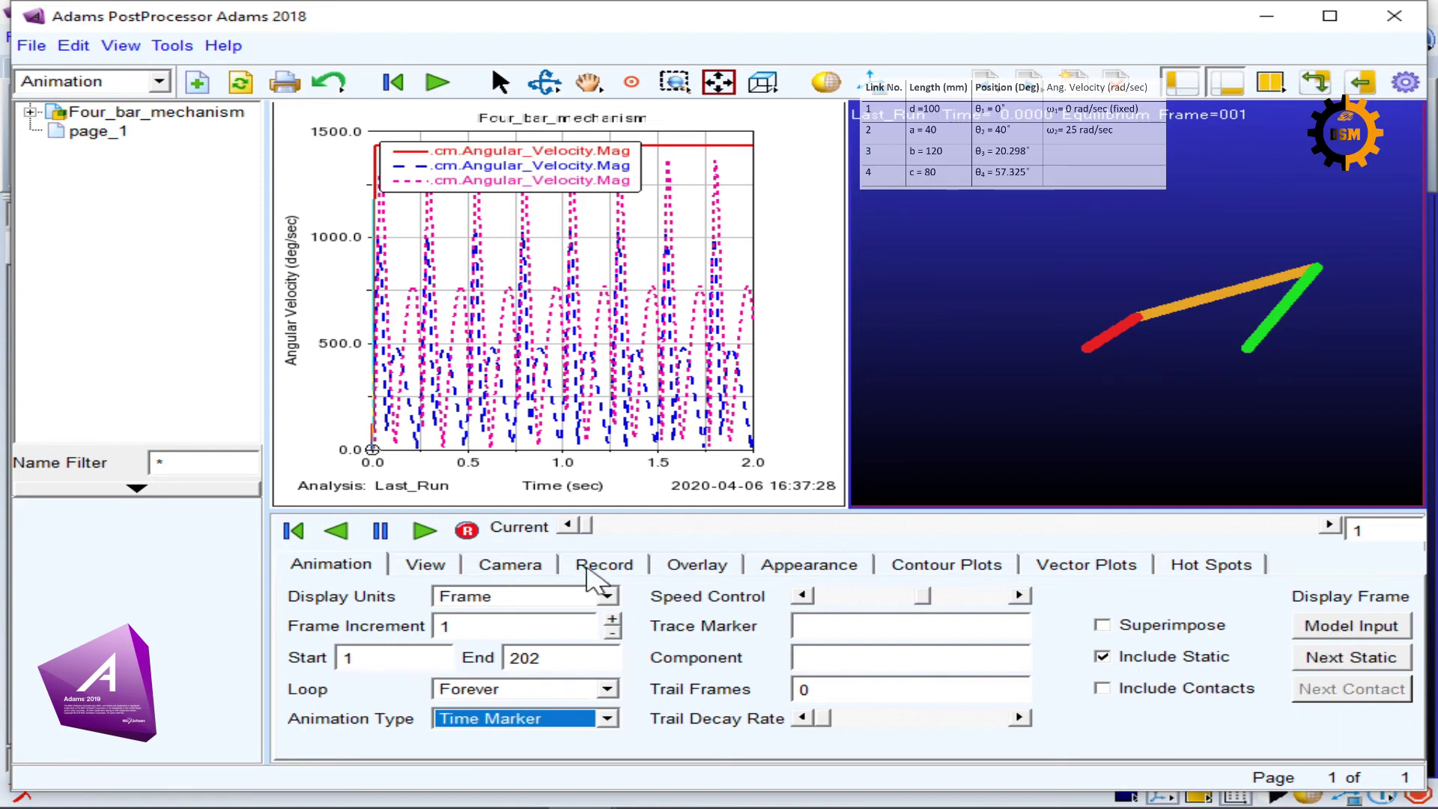
Turn on frame recording, play and pause the animation, then return to the plot
{"action": "left_click", "coordinate": [468, 531]}
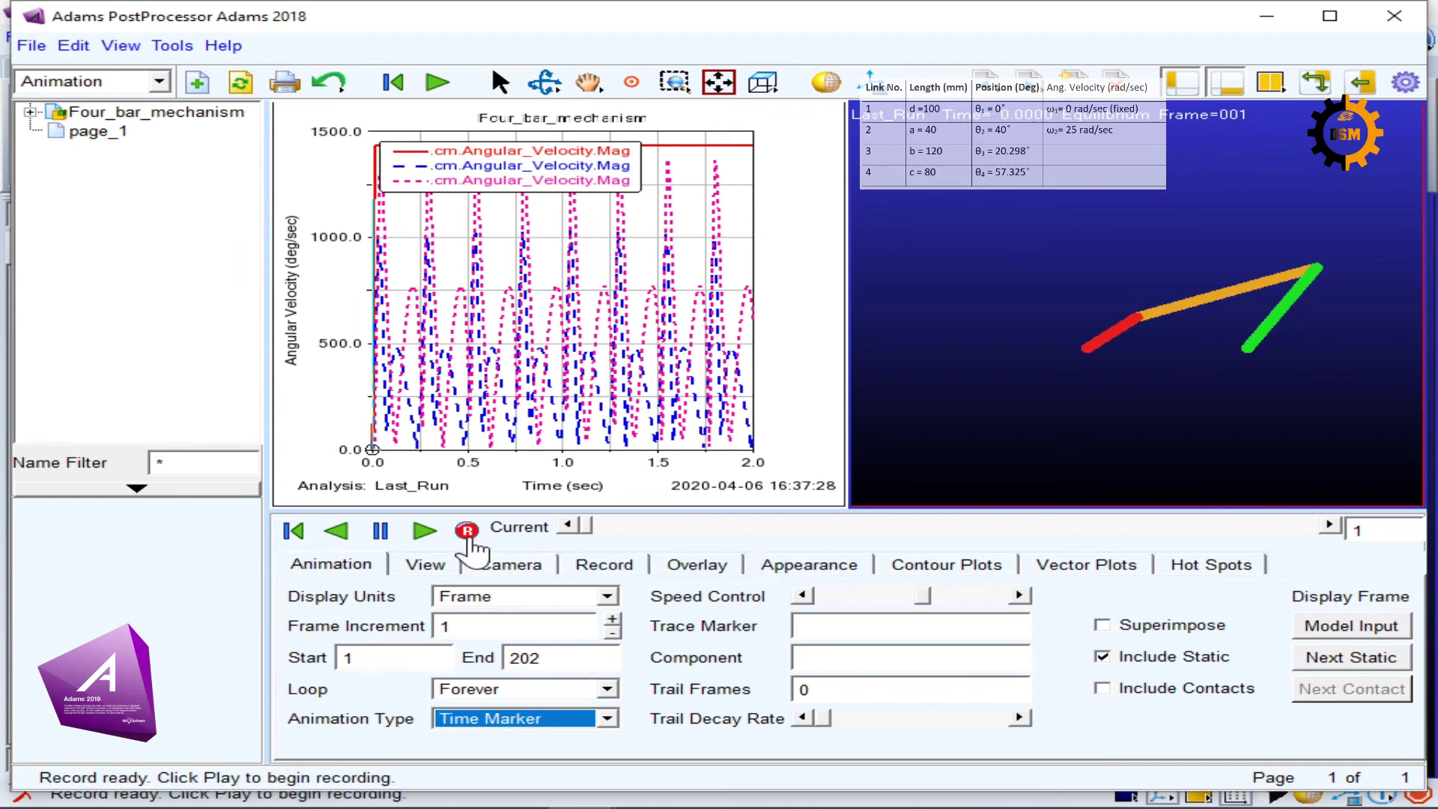
{"action": "left_click", "coordinate": [468, 531]}
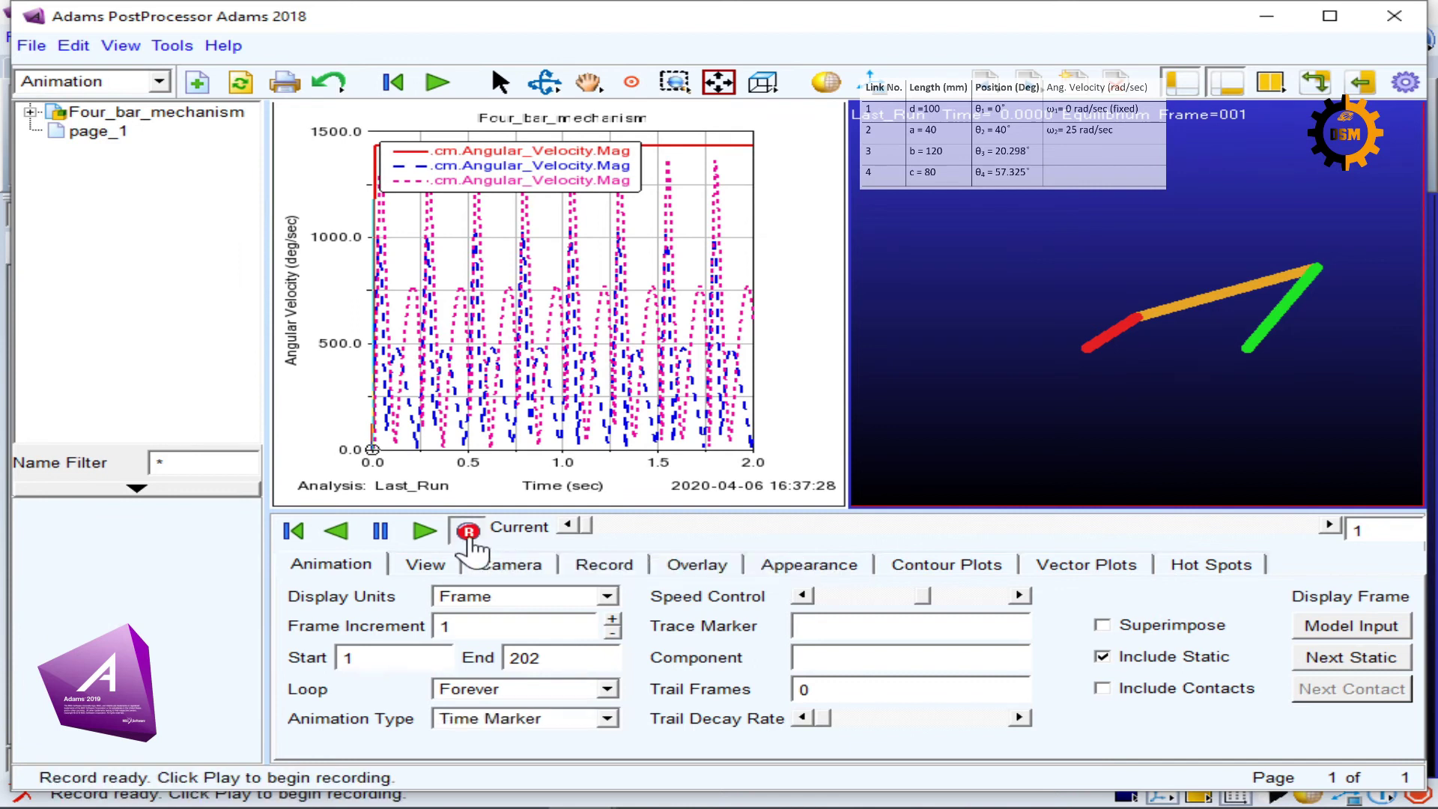
{"action": "left_click", "coordinate": [424, 531]}
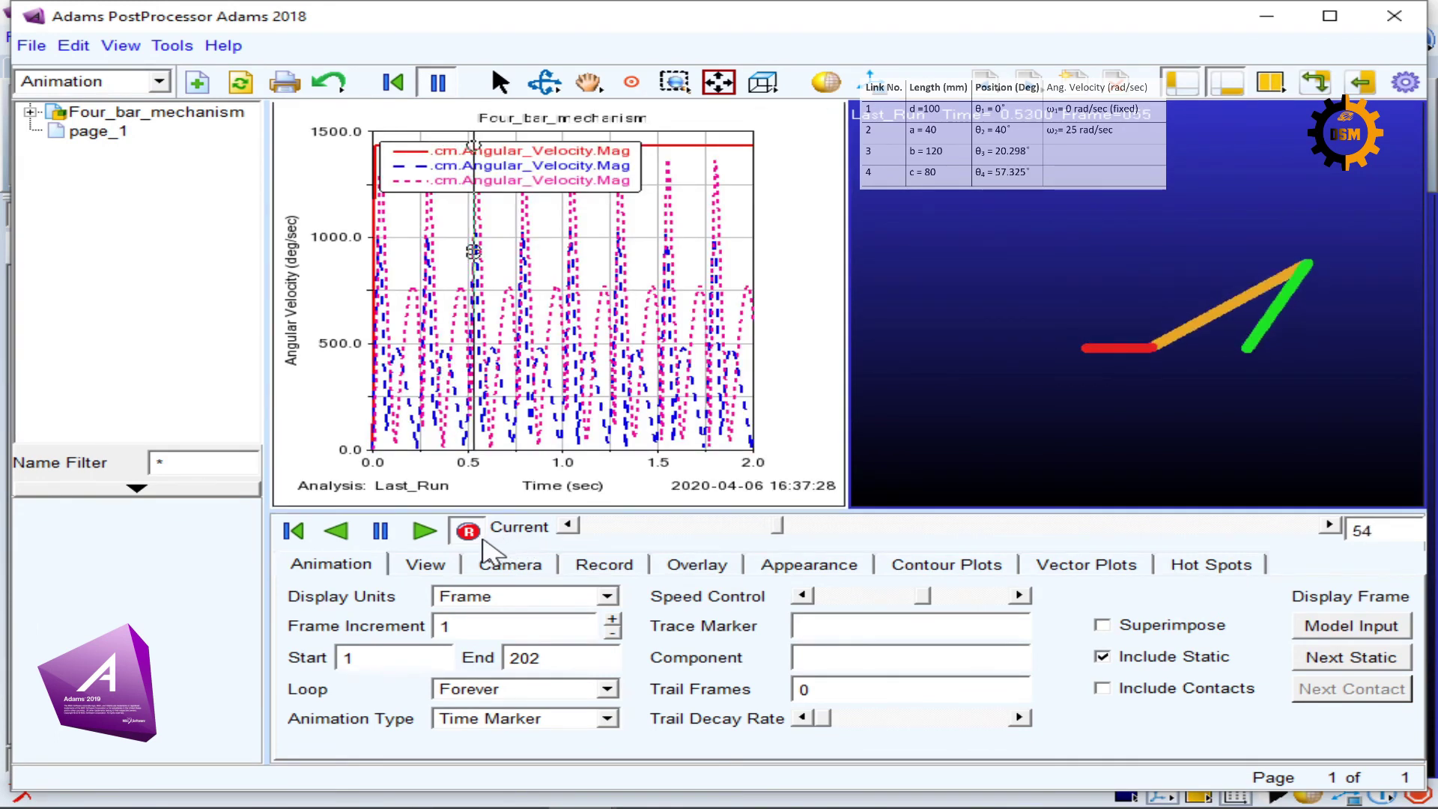
{"action": "left_click", "coordinate": [477, 535]}
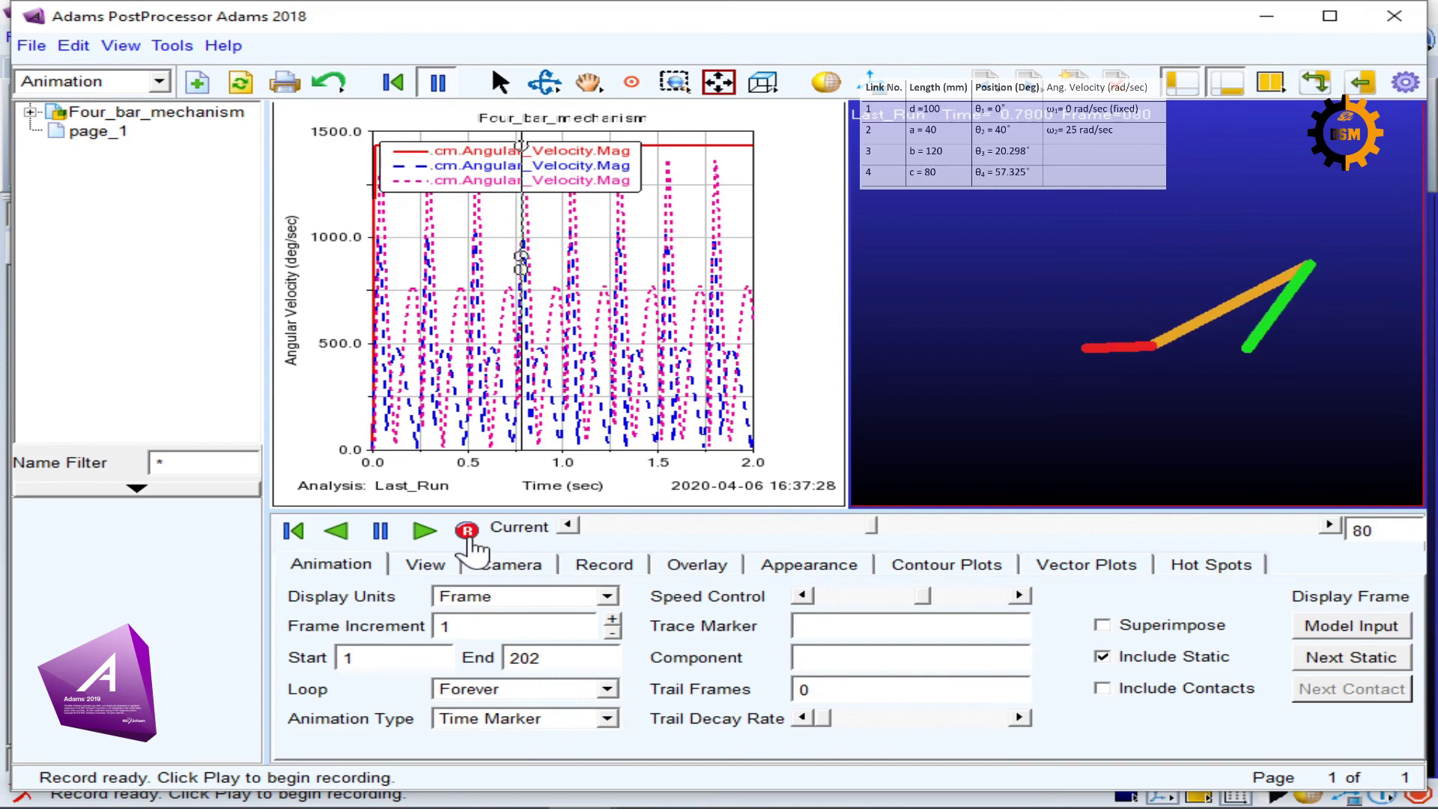
{"action": "left_click", "coordinate": [380, 530]}
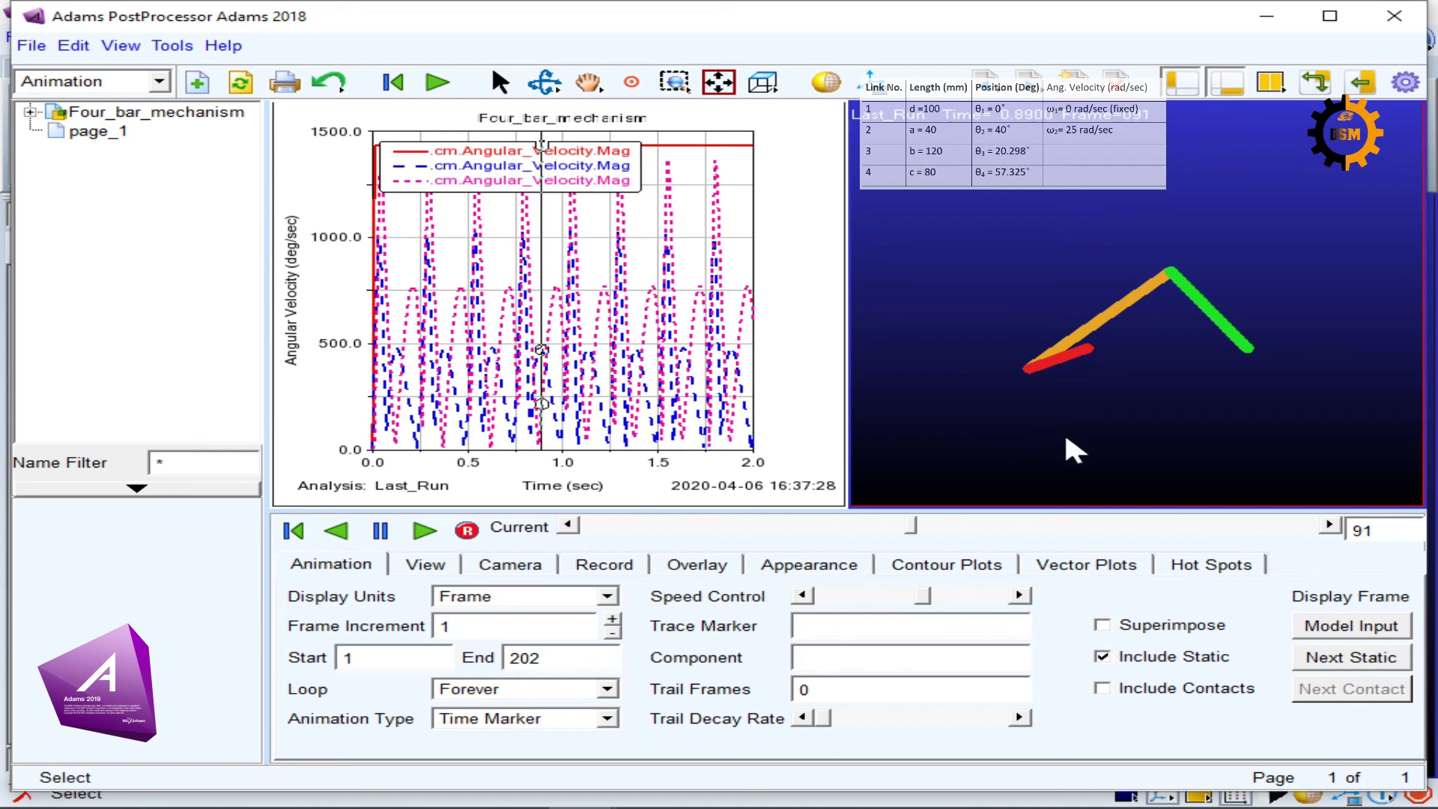
{"action": "left_click", "coordinate": [616, 384]}
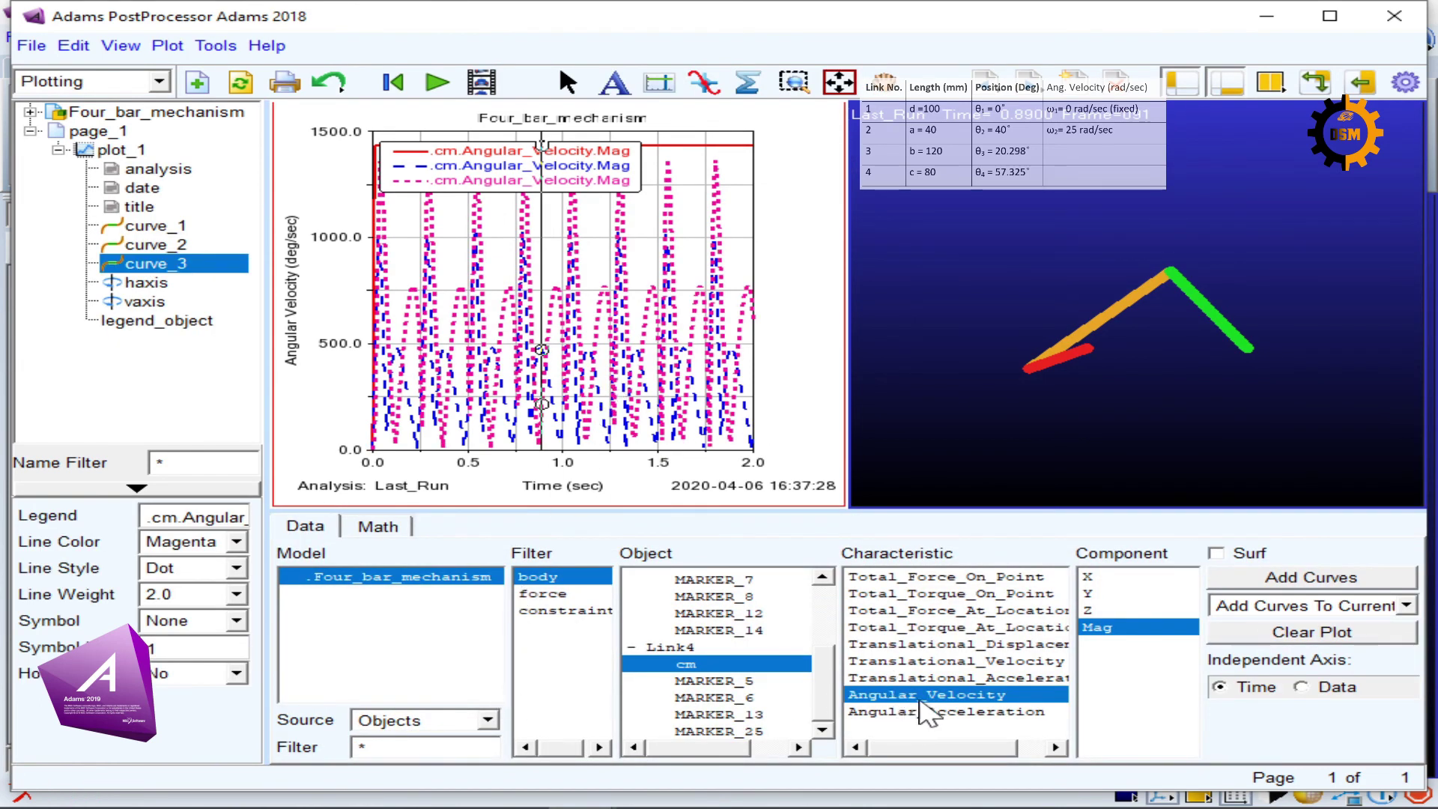
{"action": "left_click", "coordinate": [940, 712]}
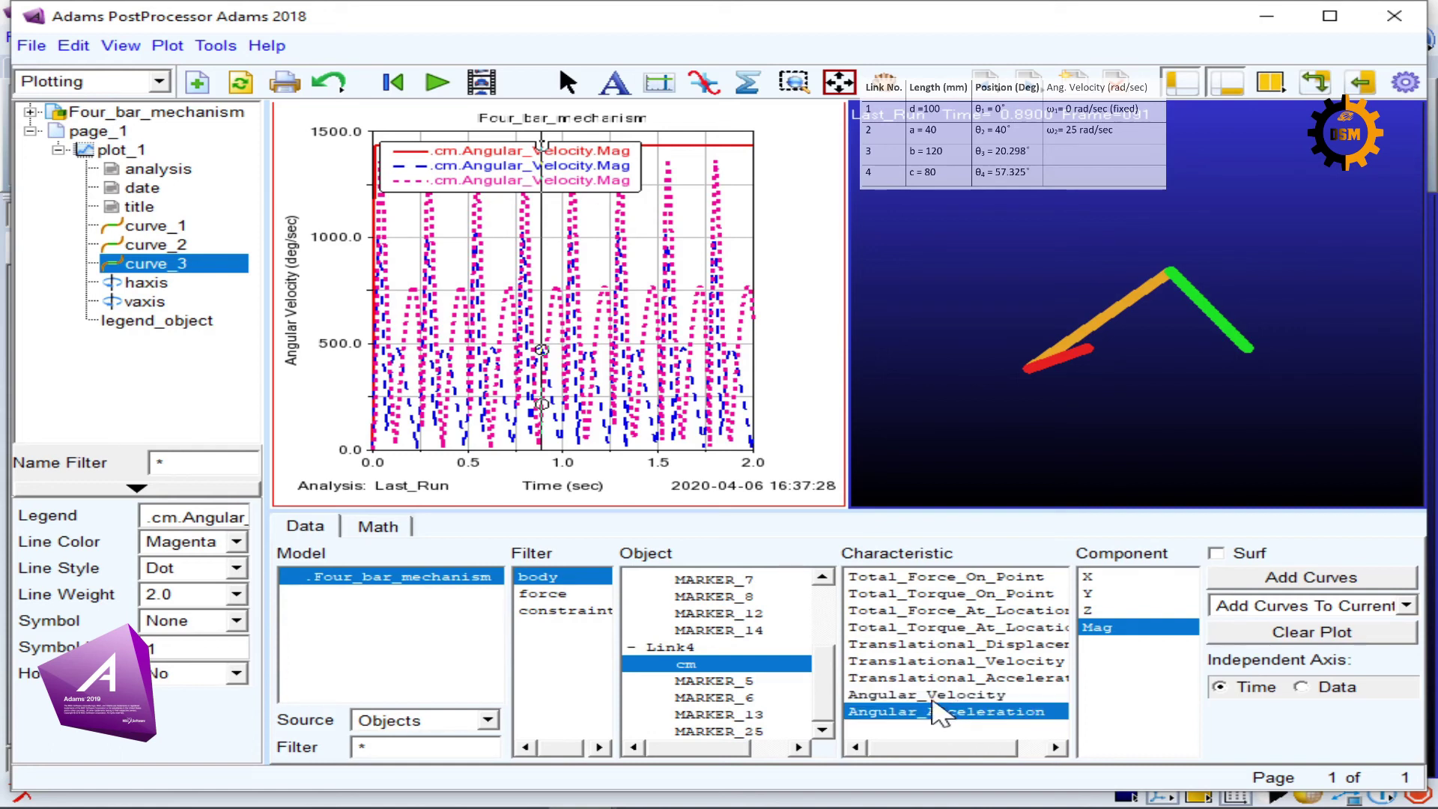
{"action": "mouse_move", "coordinate": [926, 684]}
{"action": "left_mouse_down"}
{"action": "mouse_move", "coordinate": [924, 623]}
{"action": "mouse_move", "coordinate": [930, 683]}
{"action": "left_mouse_up"}
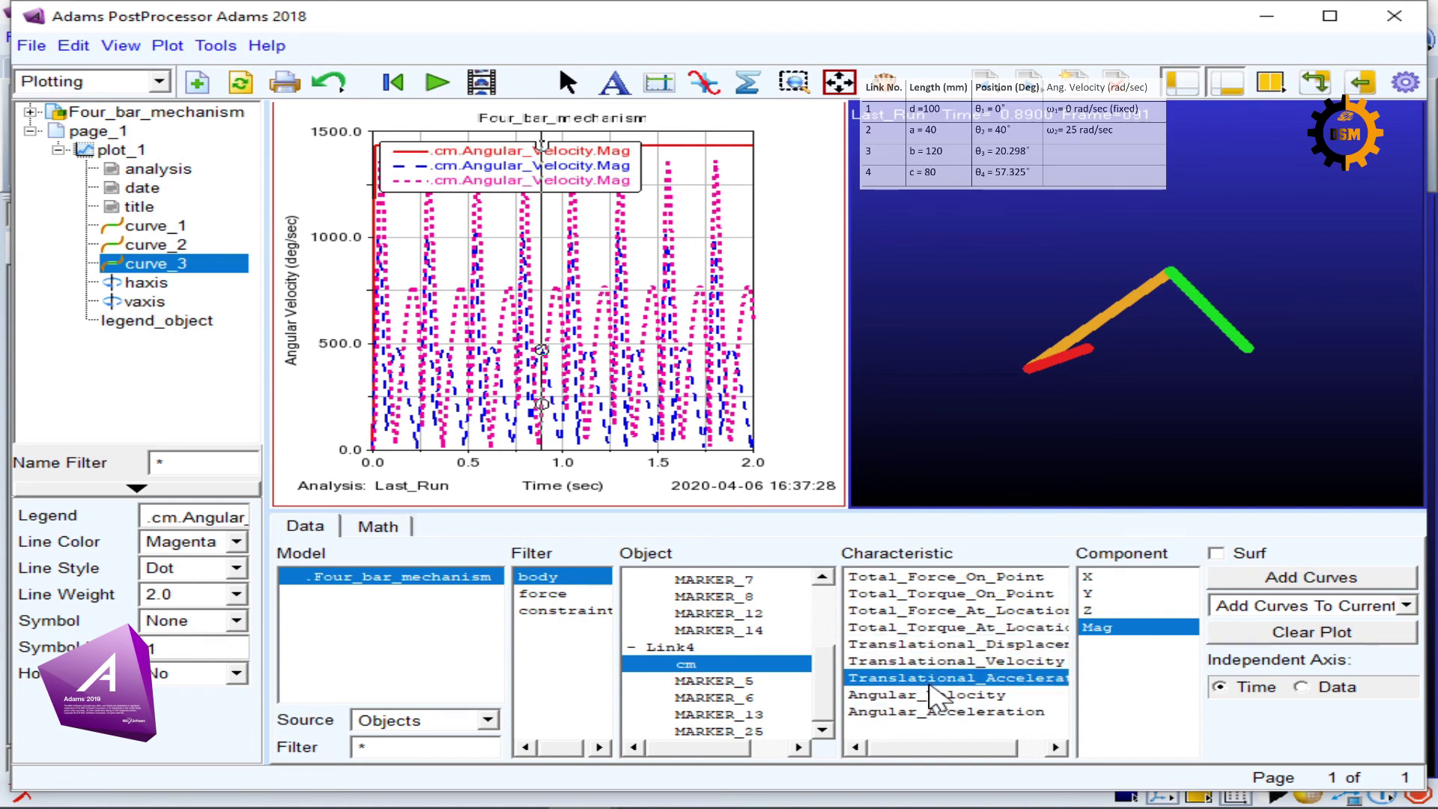
{"action": "left_click_drag", "start_coordinate": [704, 633], "coordinate": [708, 581]}
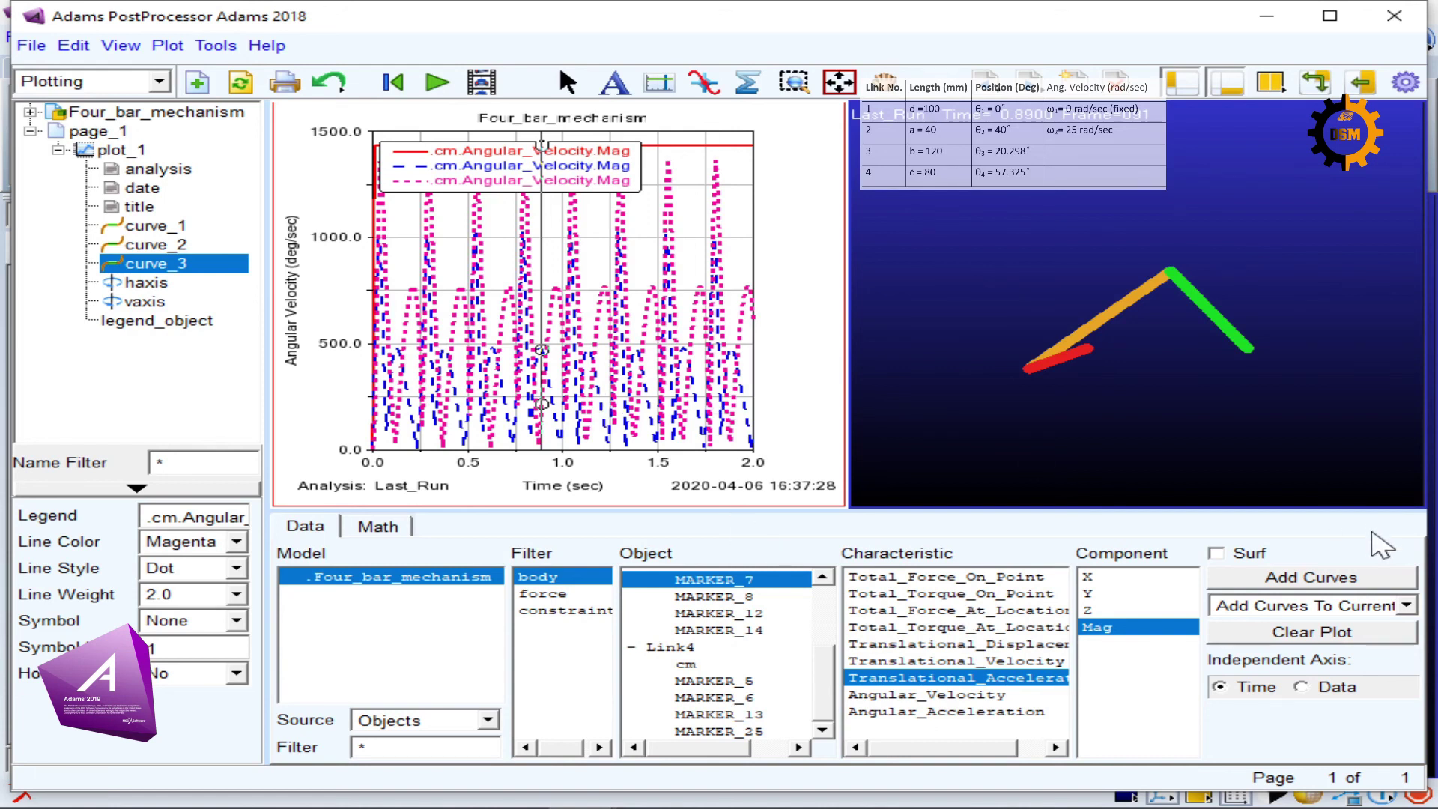
{"action": "left_click", "coordinate": [1295, 607]}
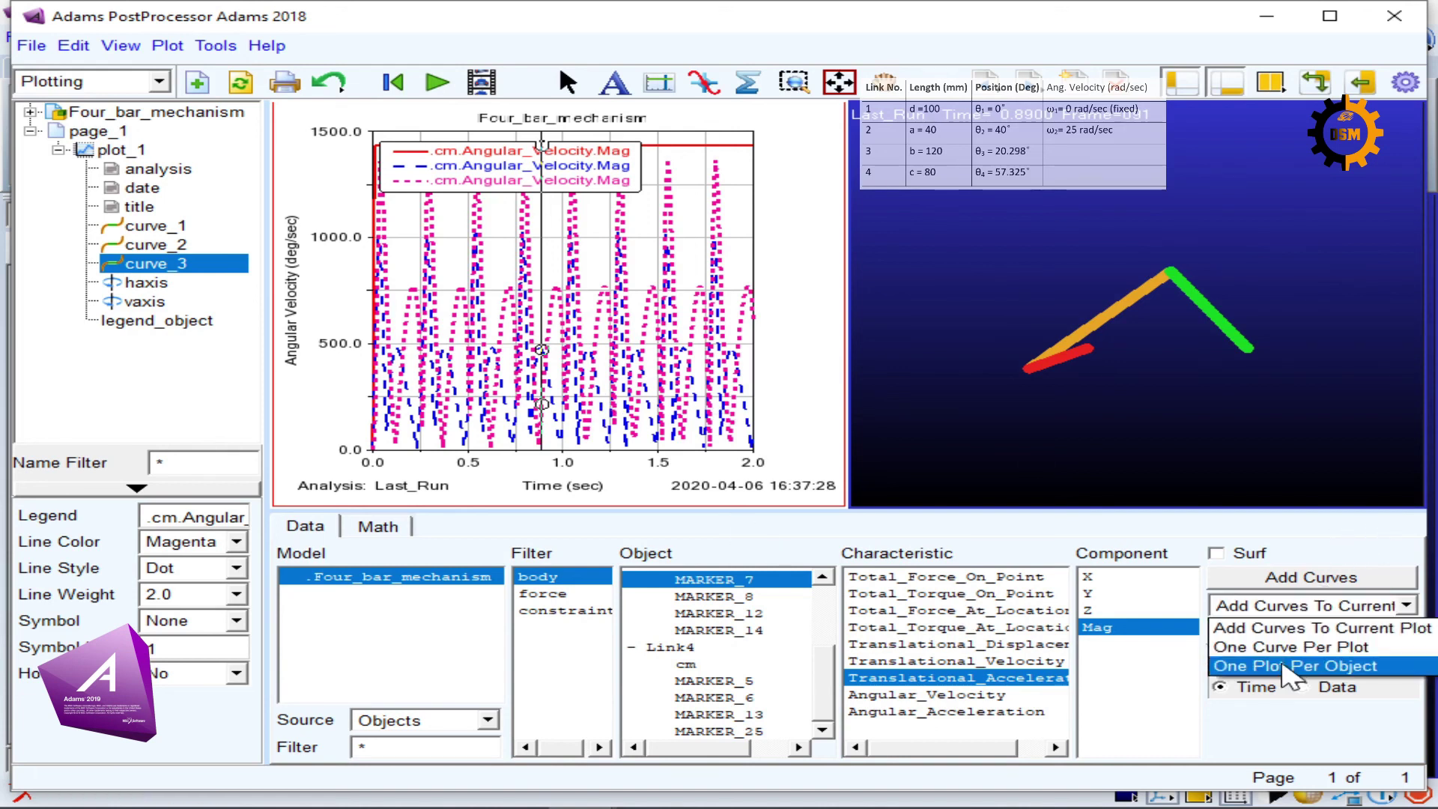
{"action": "left_click", "coordinate": [1288, 627]}
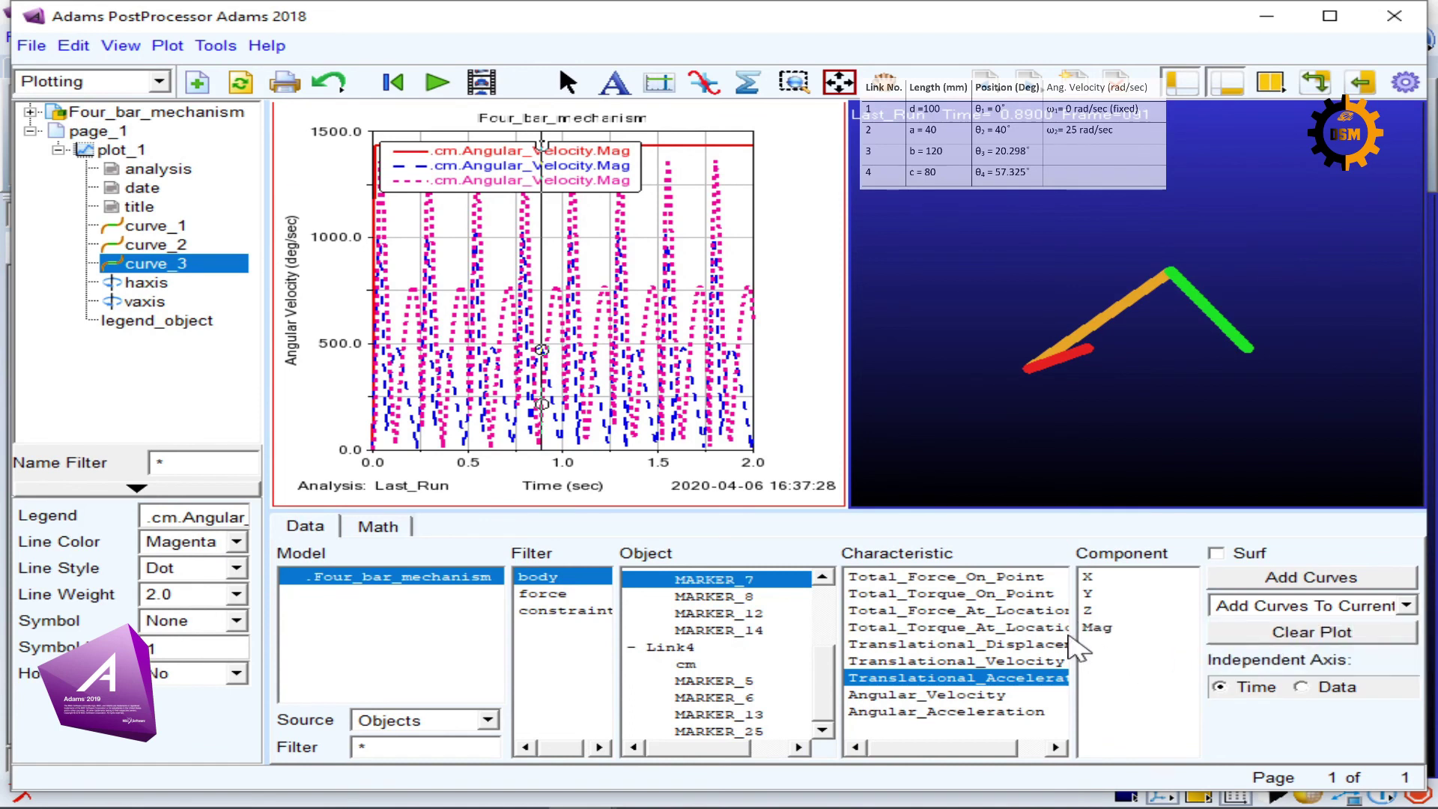